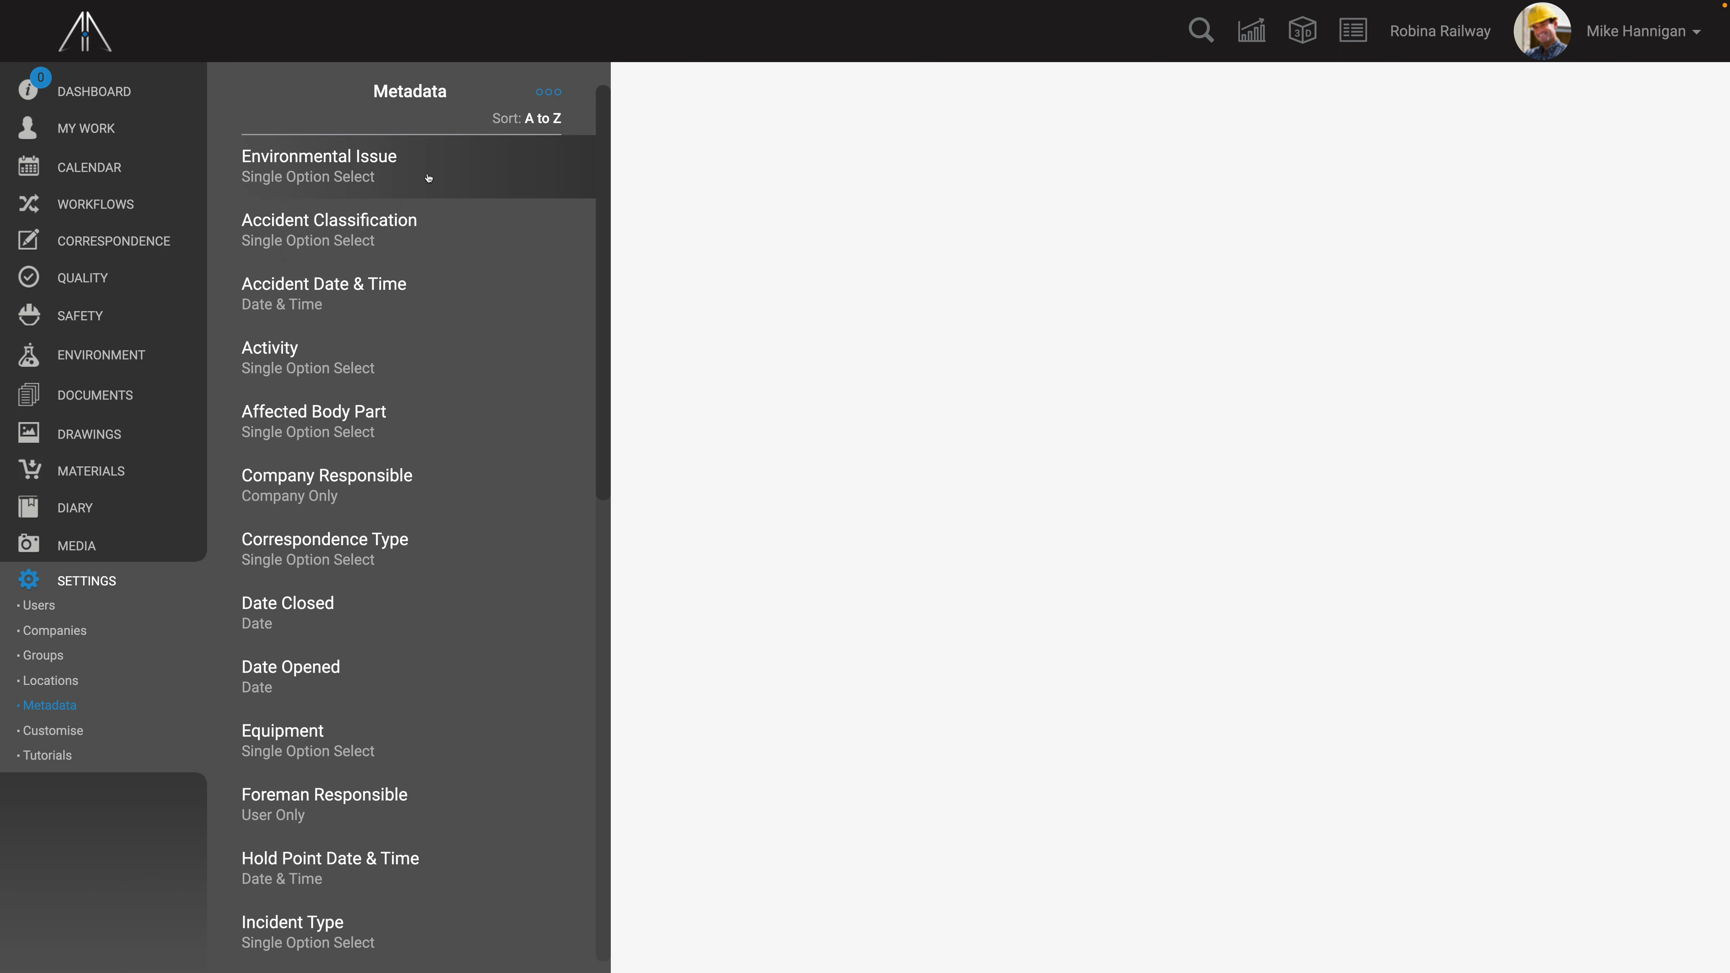
- Examine the Accident Classification widget's split settings and stacked column chart
click(428, 176)
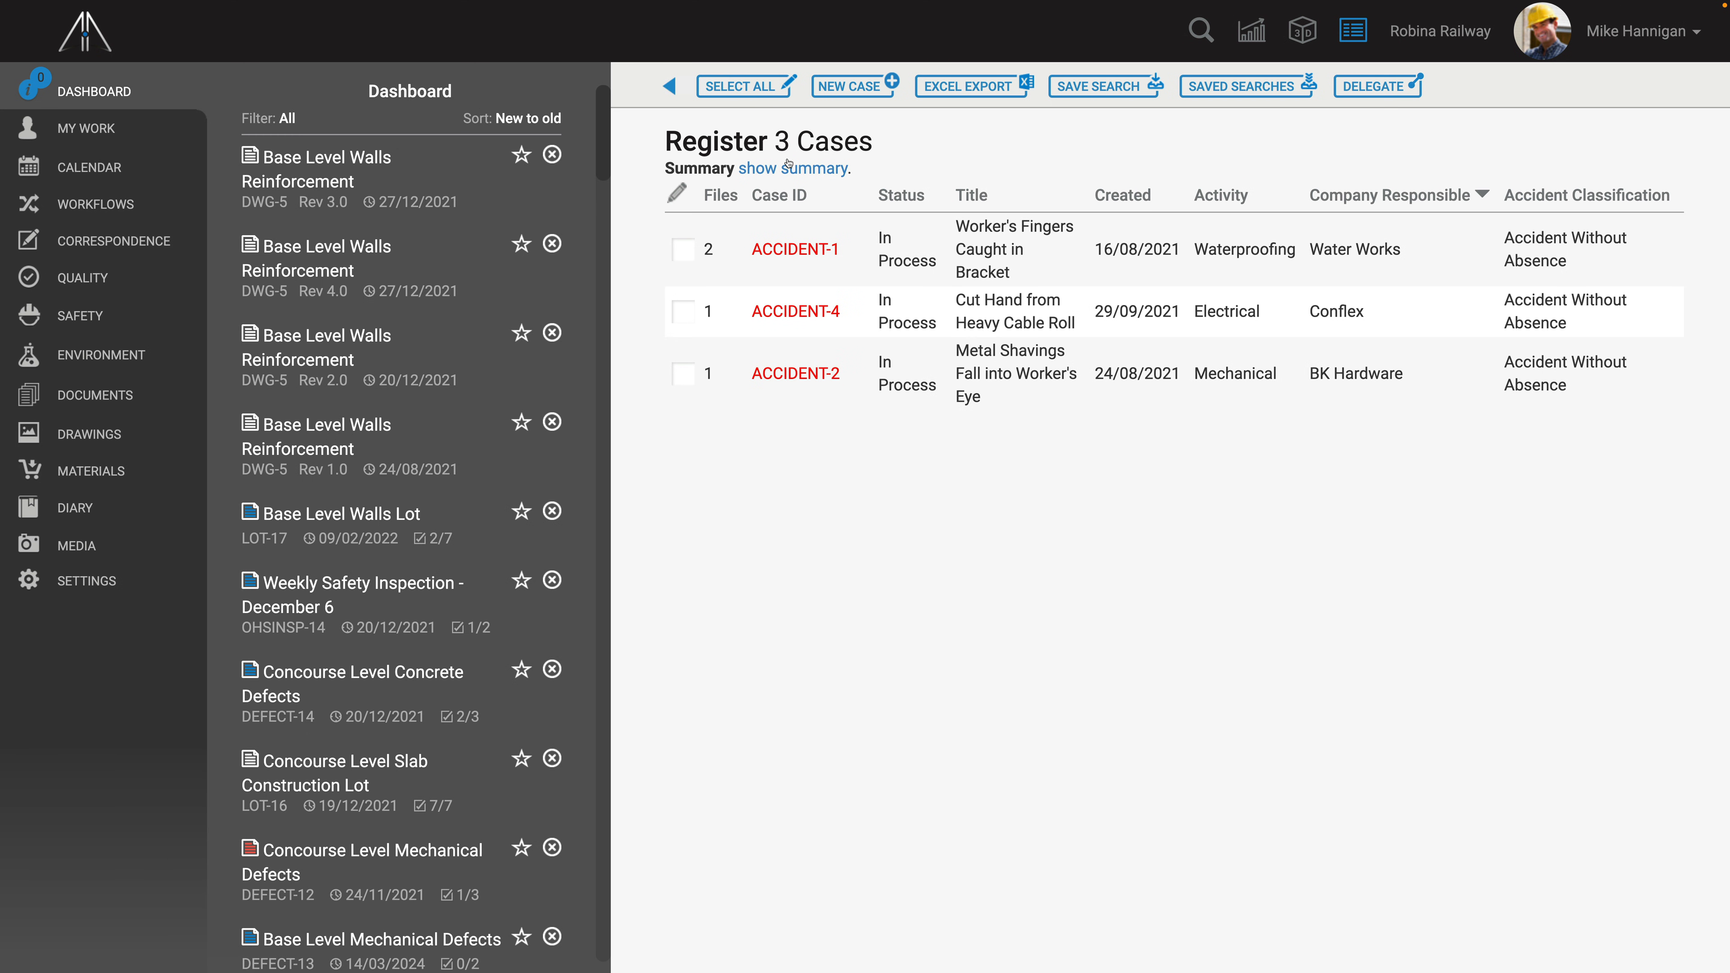
click(789, 168)
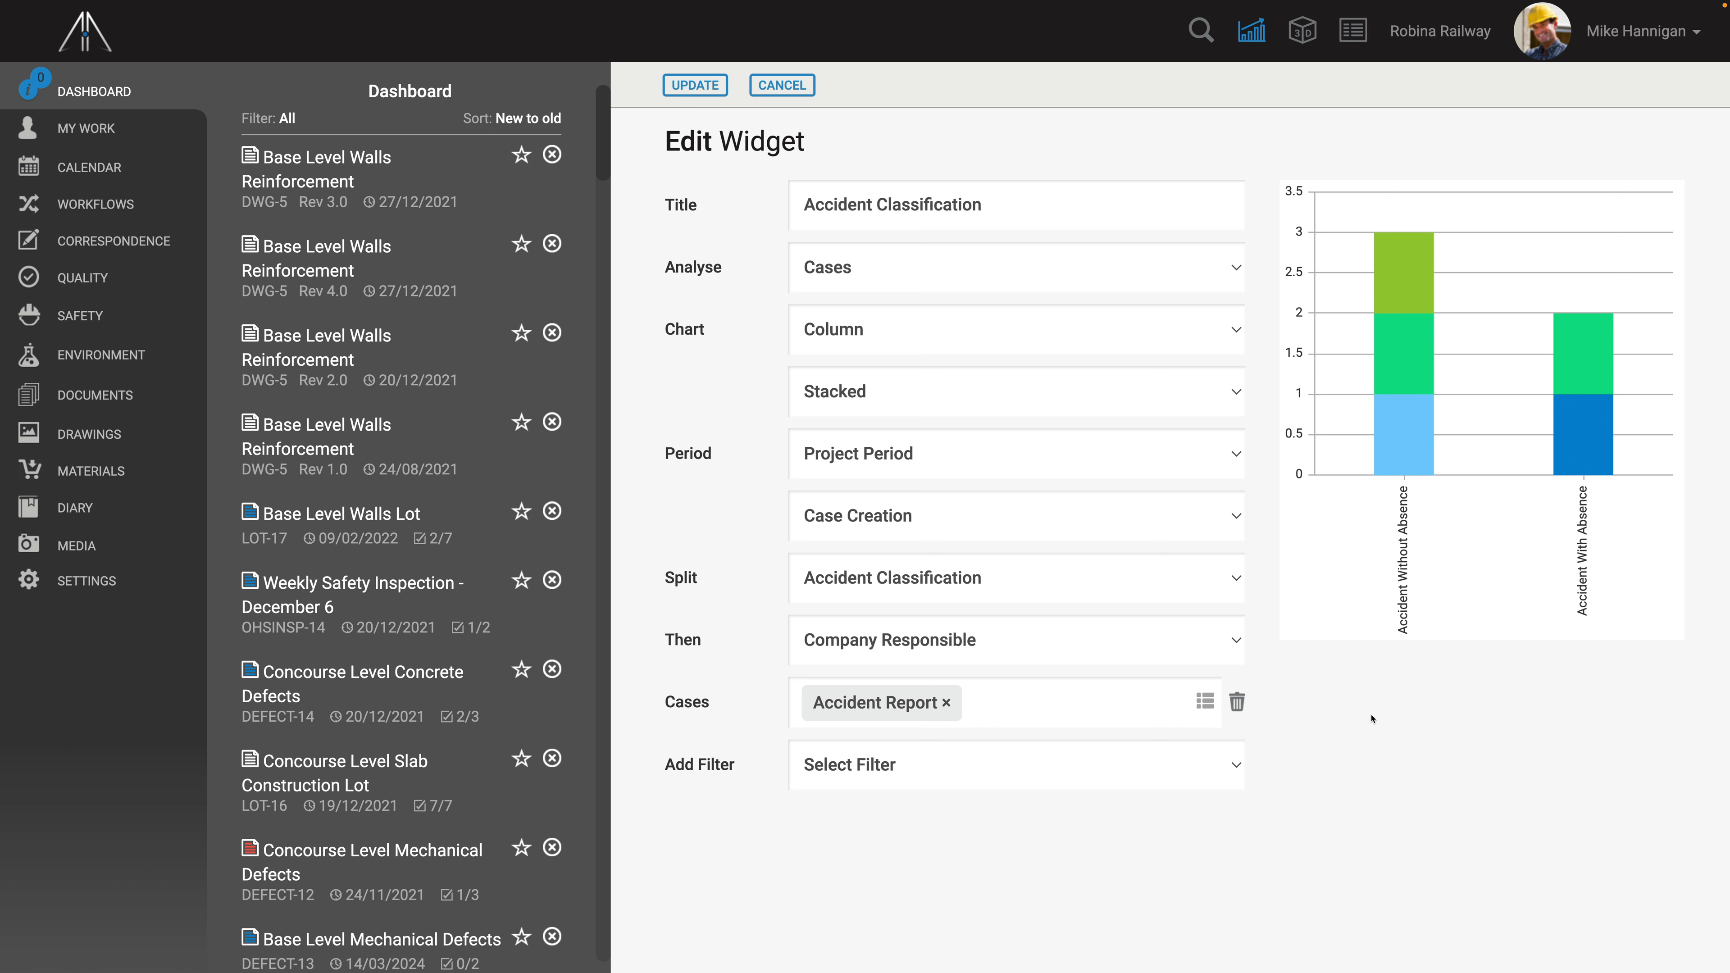
click(1180, 585)
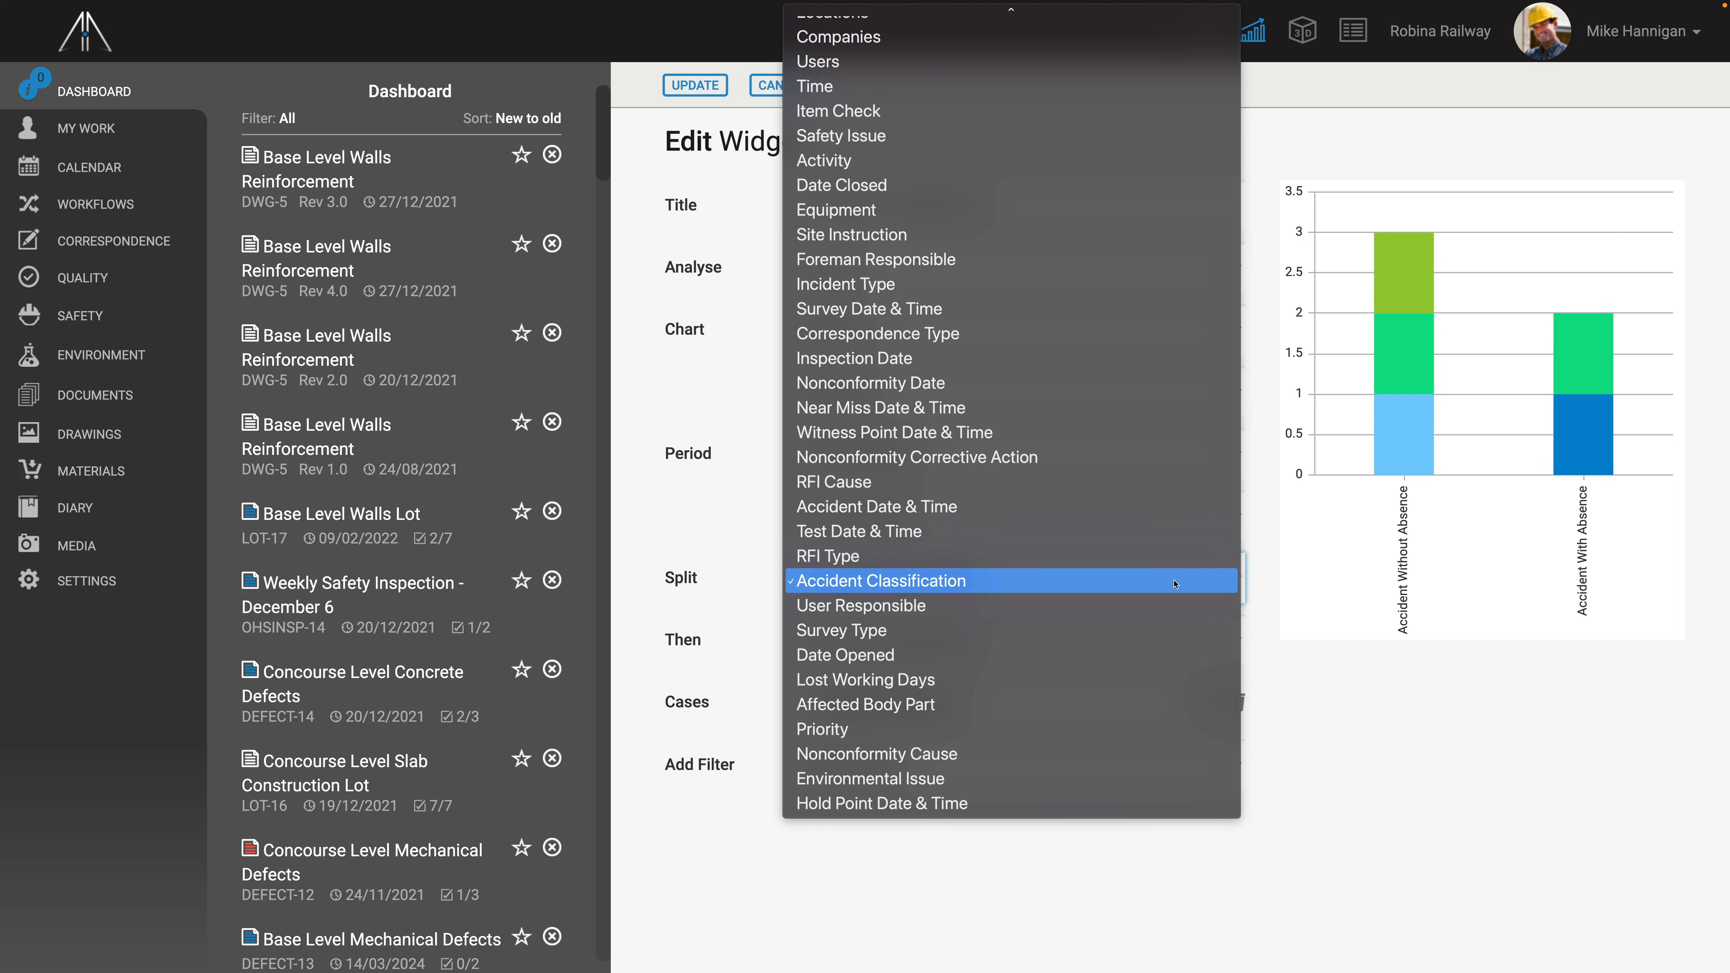
click(1174, 583)
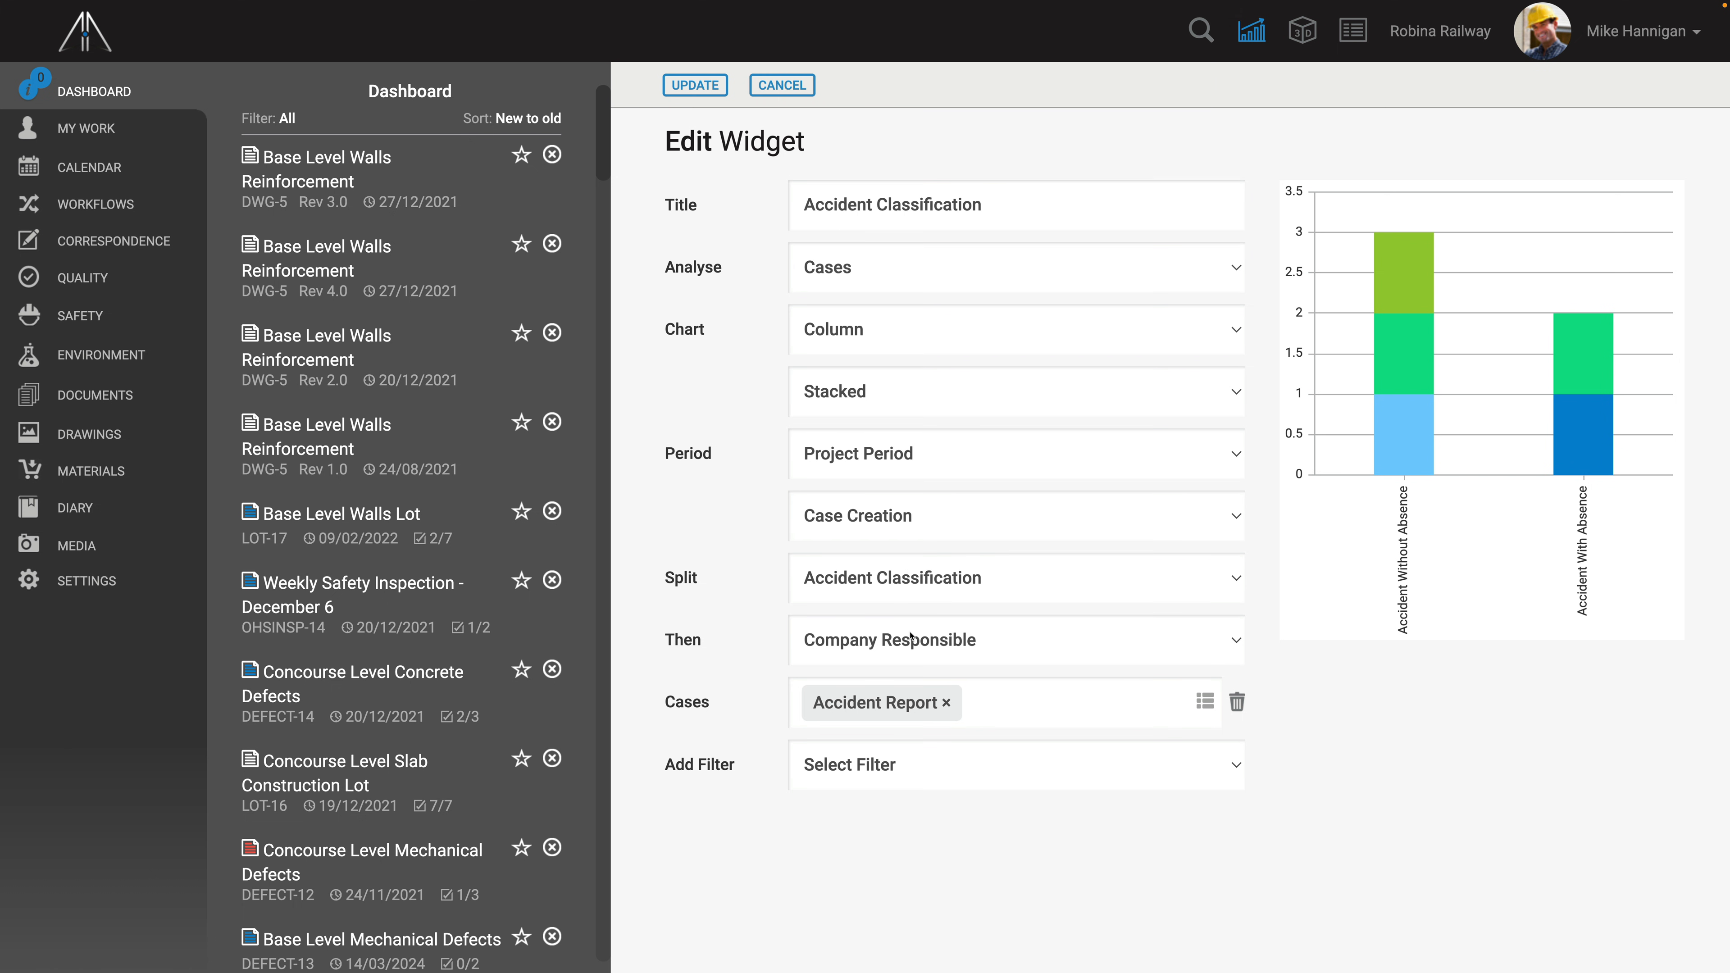
mouse_move(1385, 454)
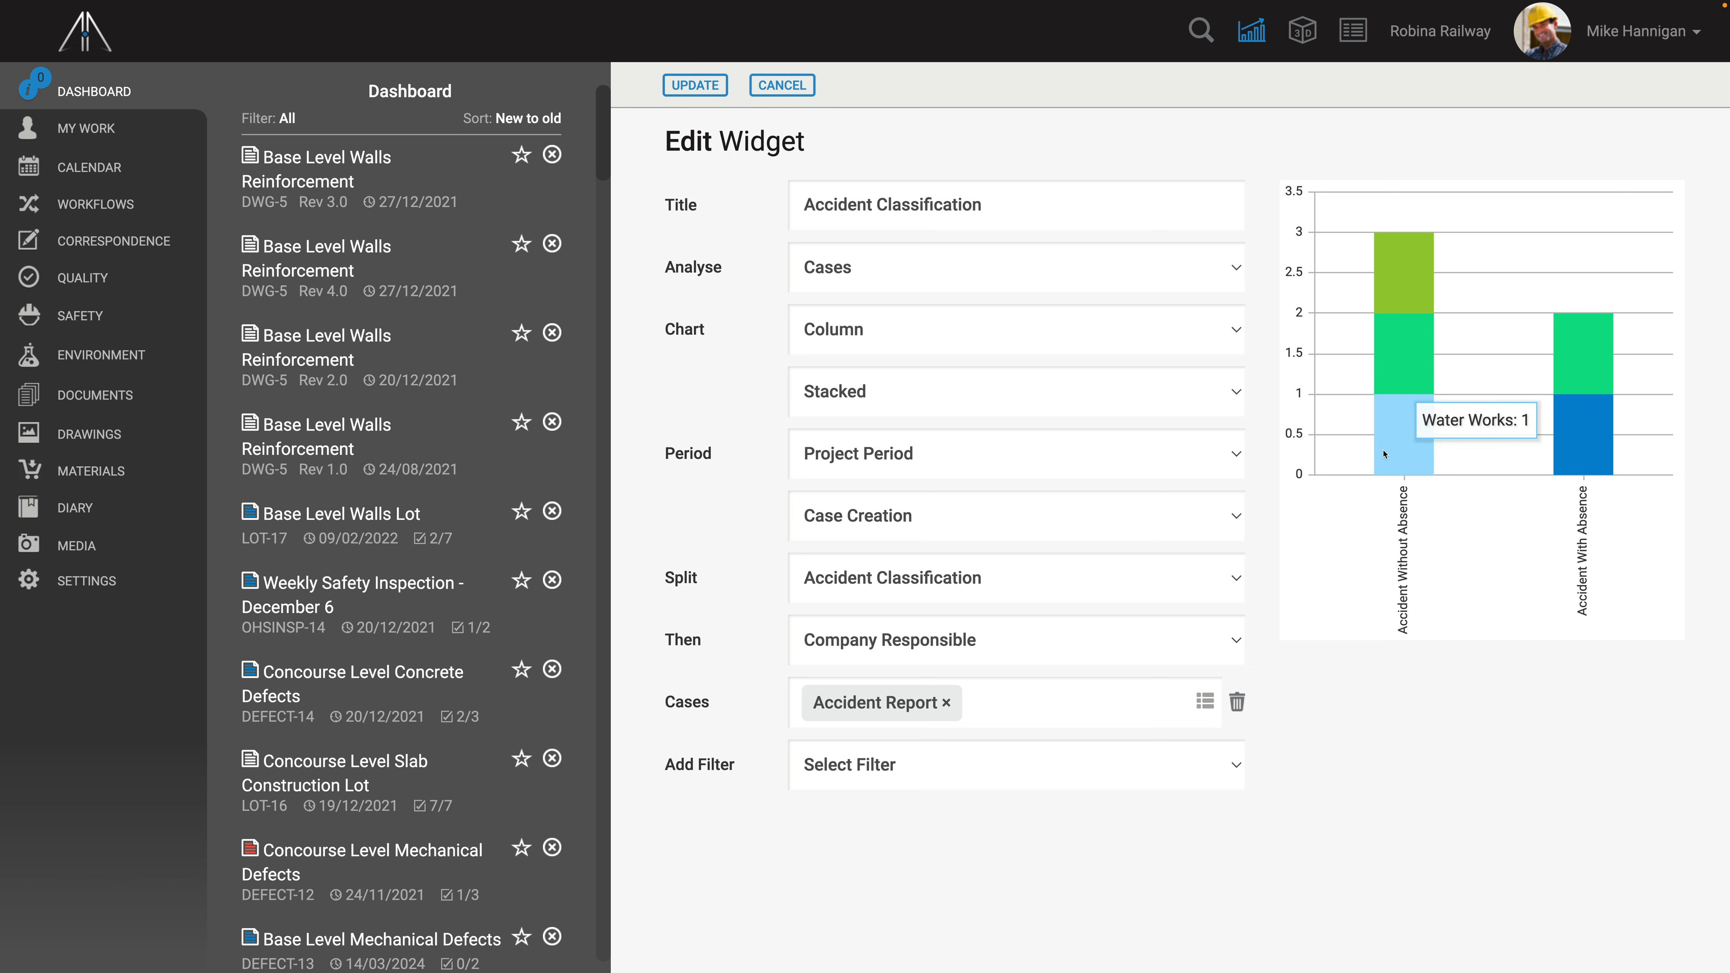
click(694, 85)
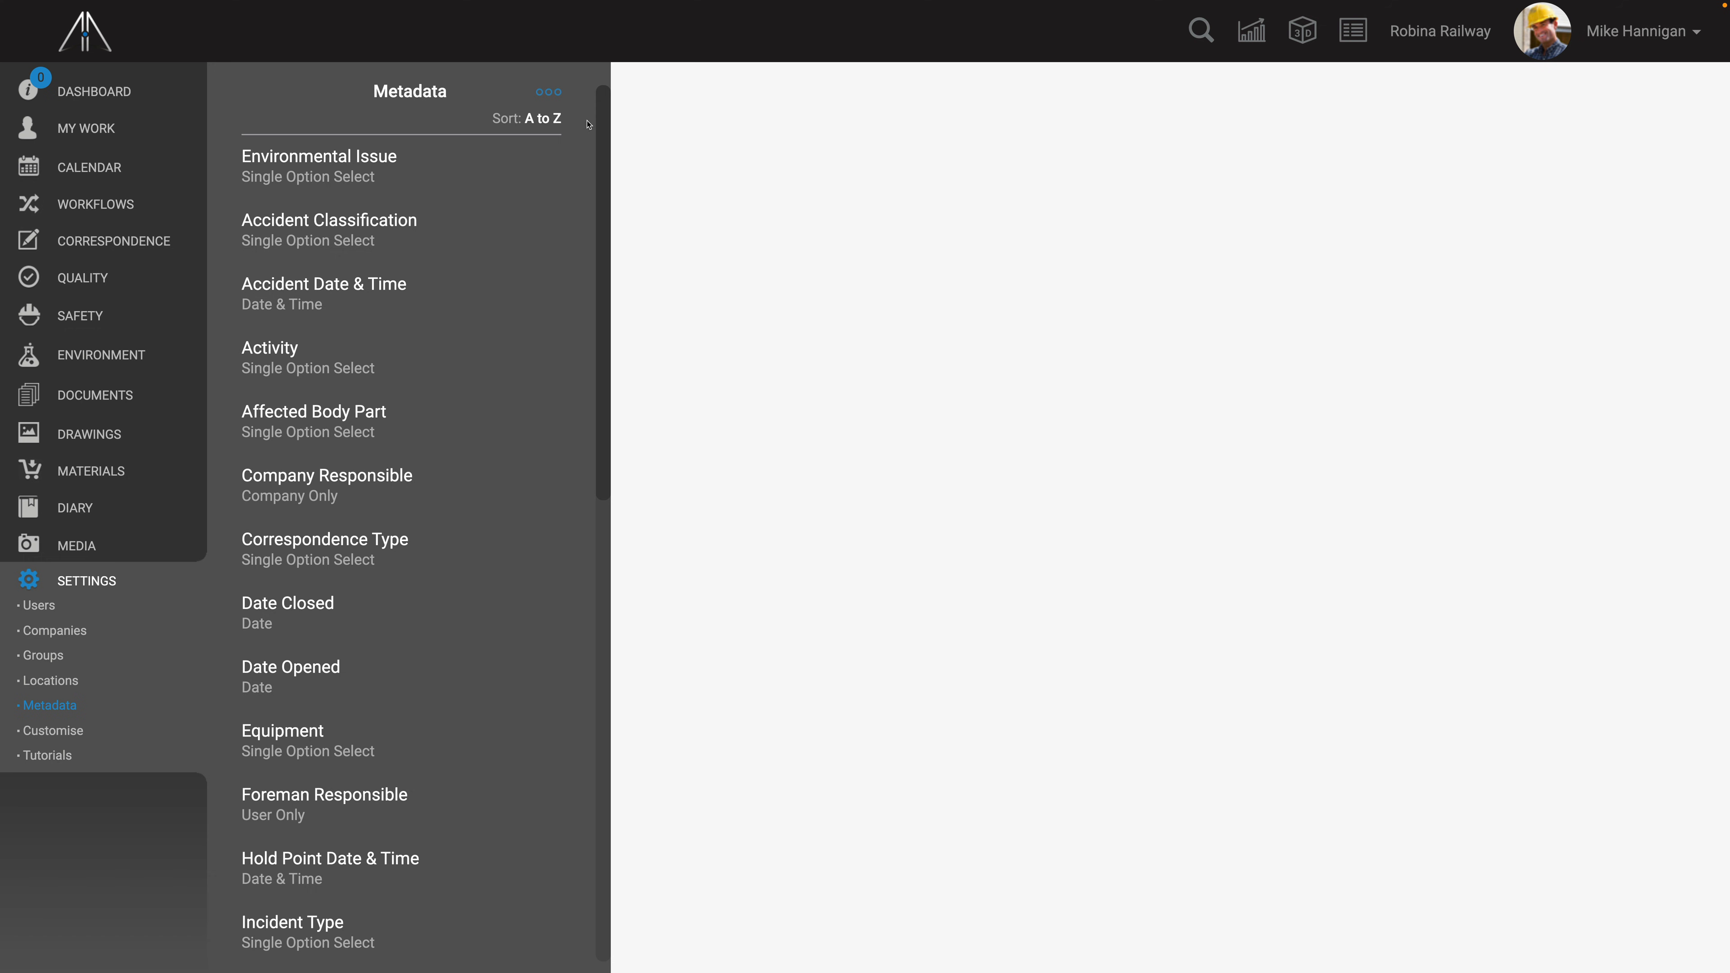
- Create a new metadata entry named "Severity of Accident"
click(549, 92)
click(430, 233)
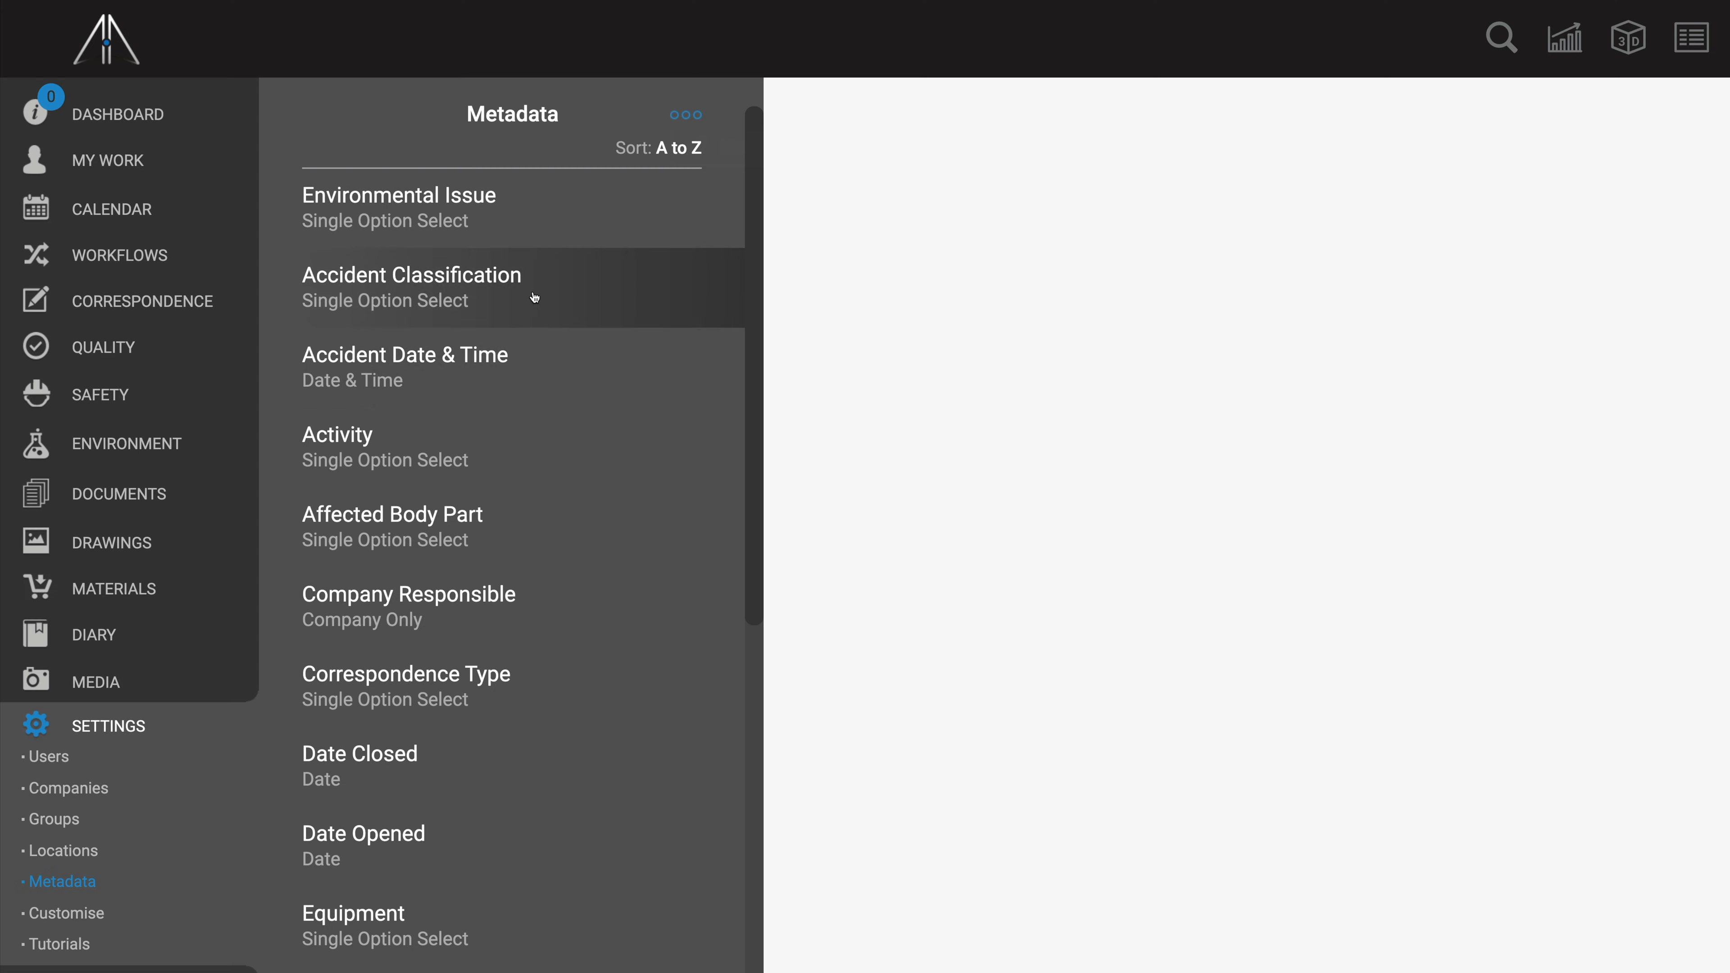
right_click(468, 481)
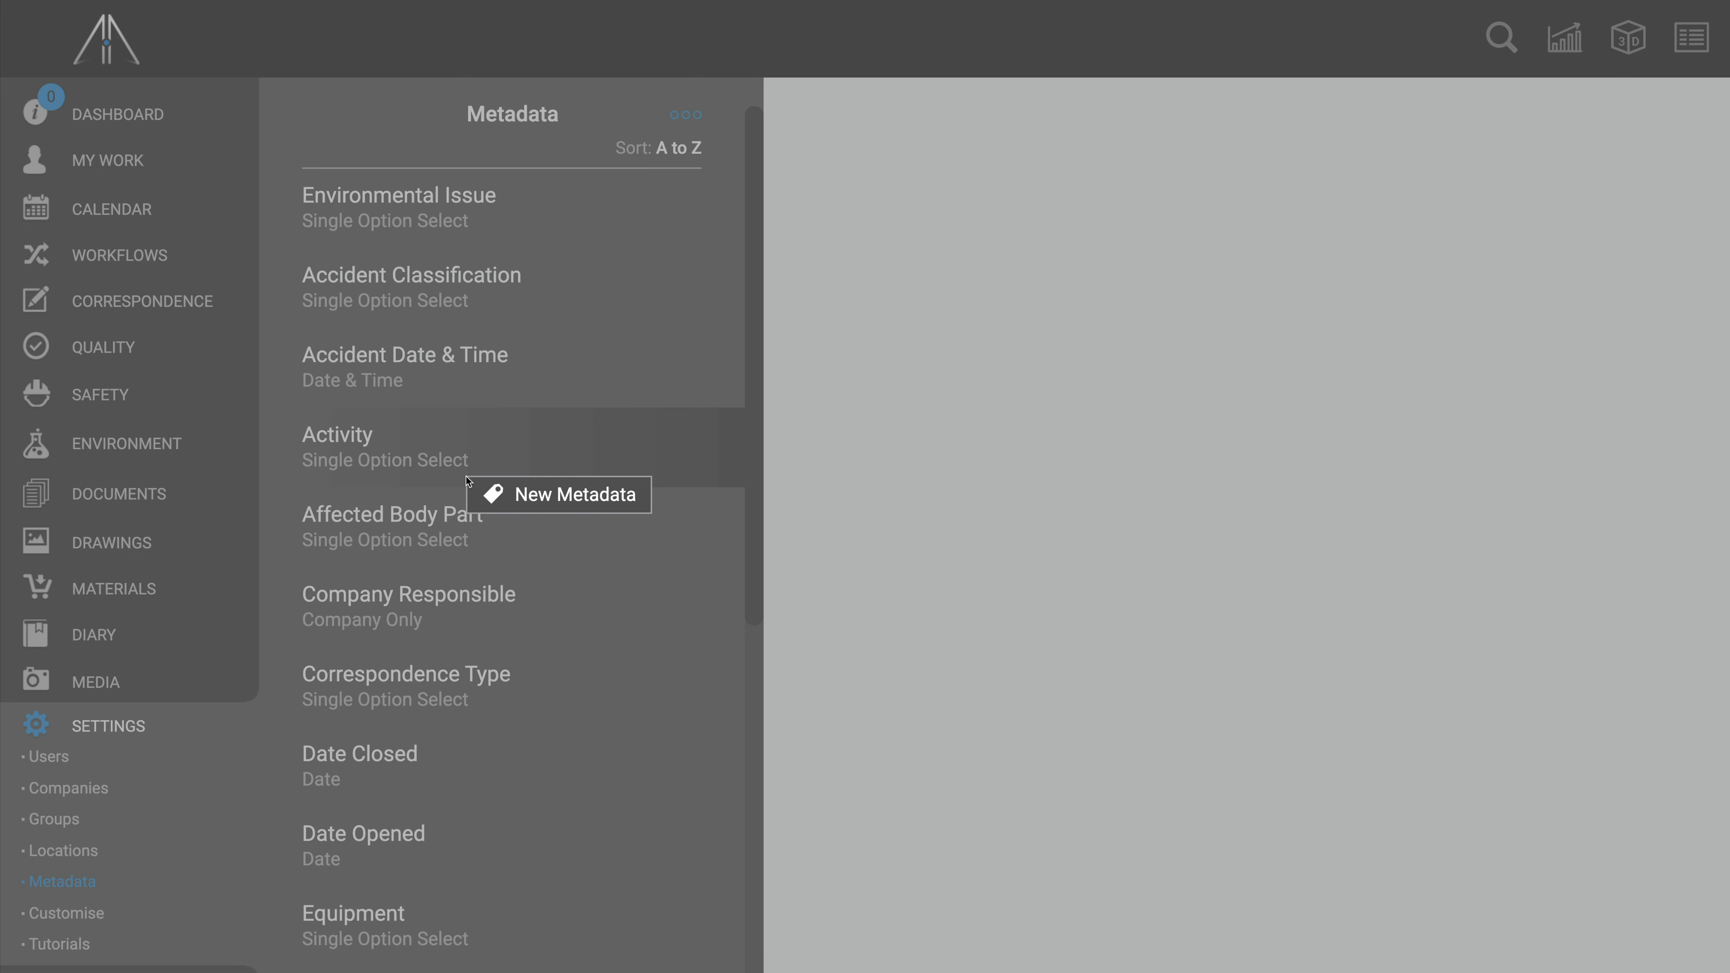
click(542, 495)
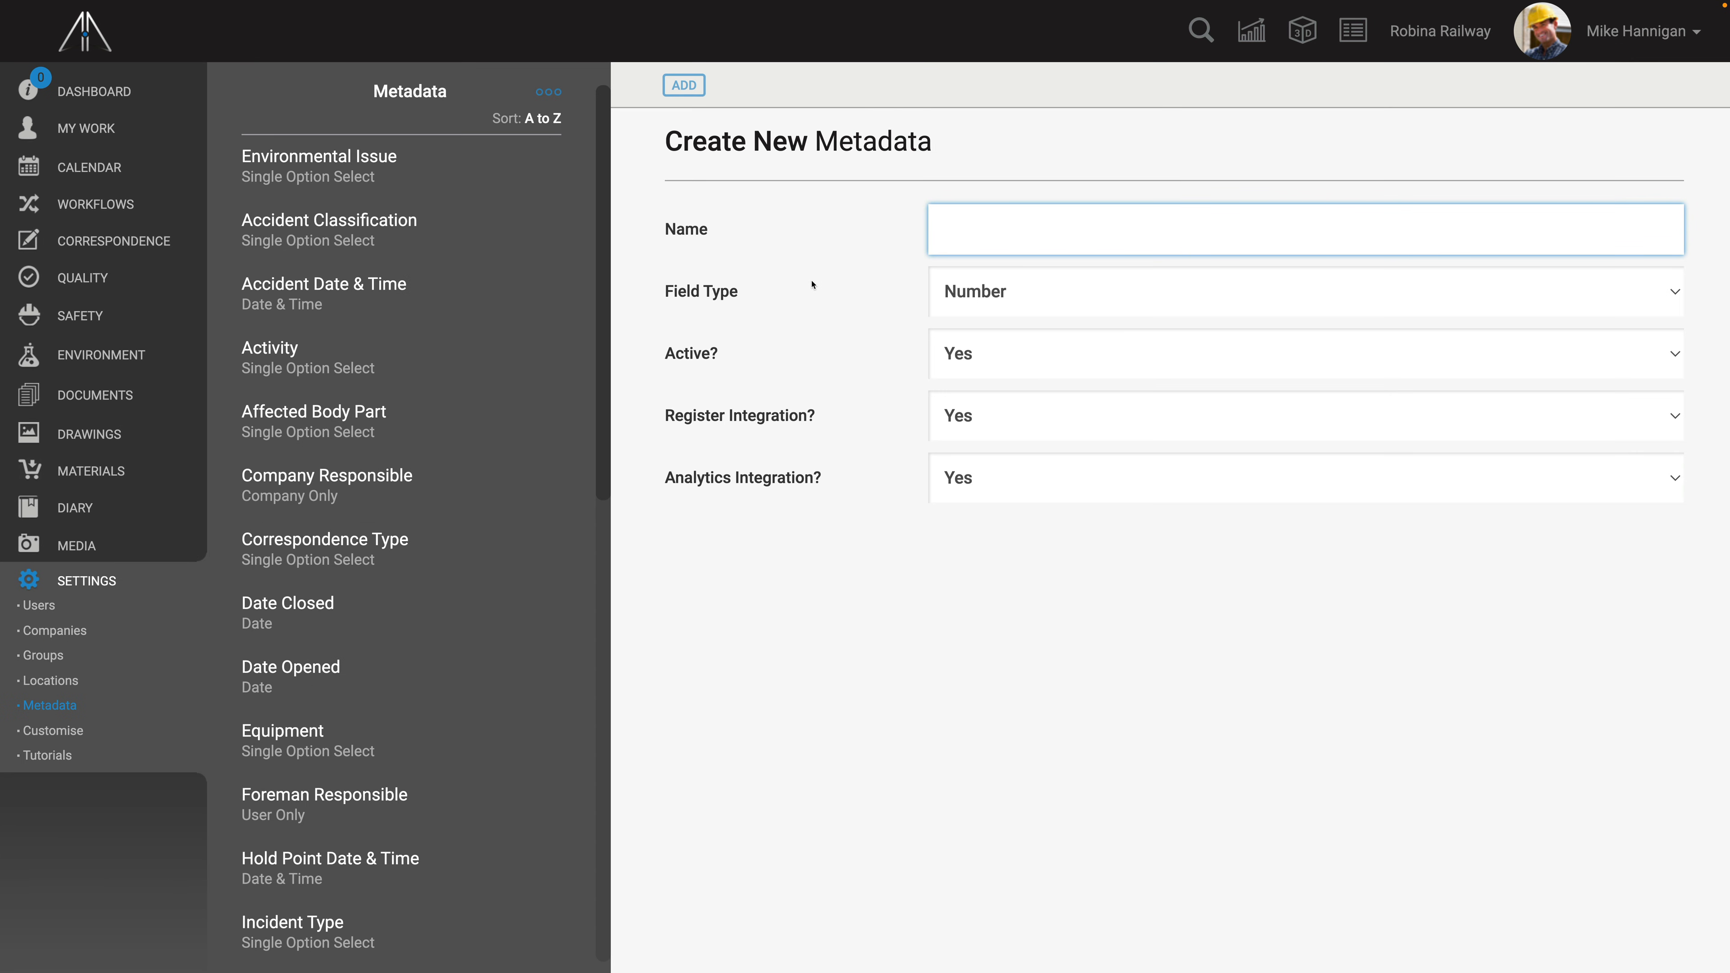
text(Severity of Accident)
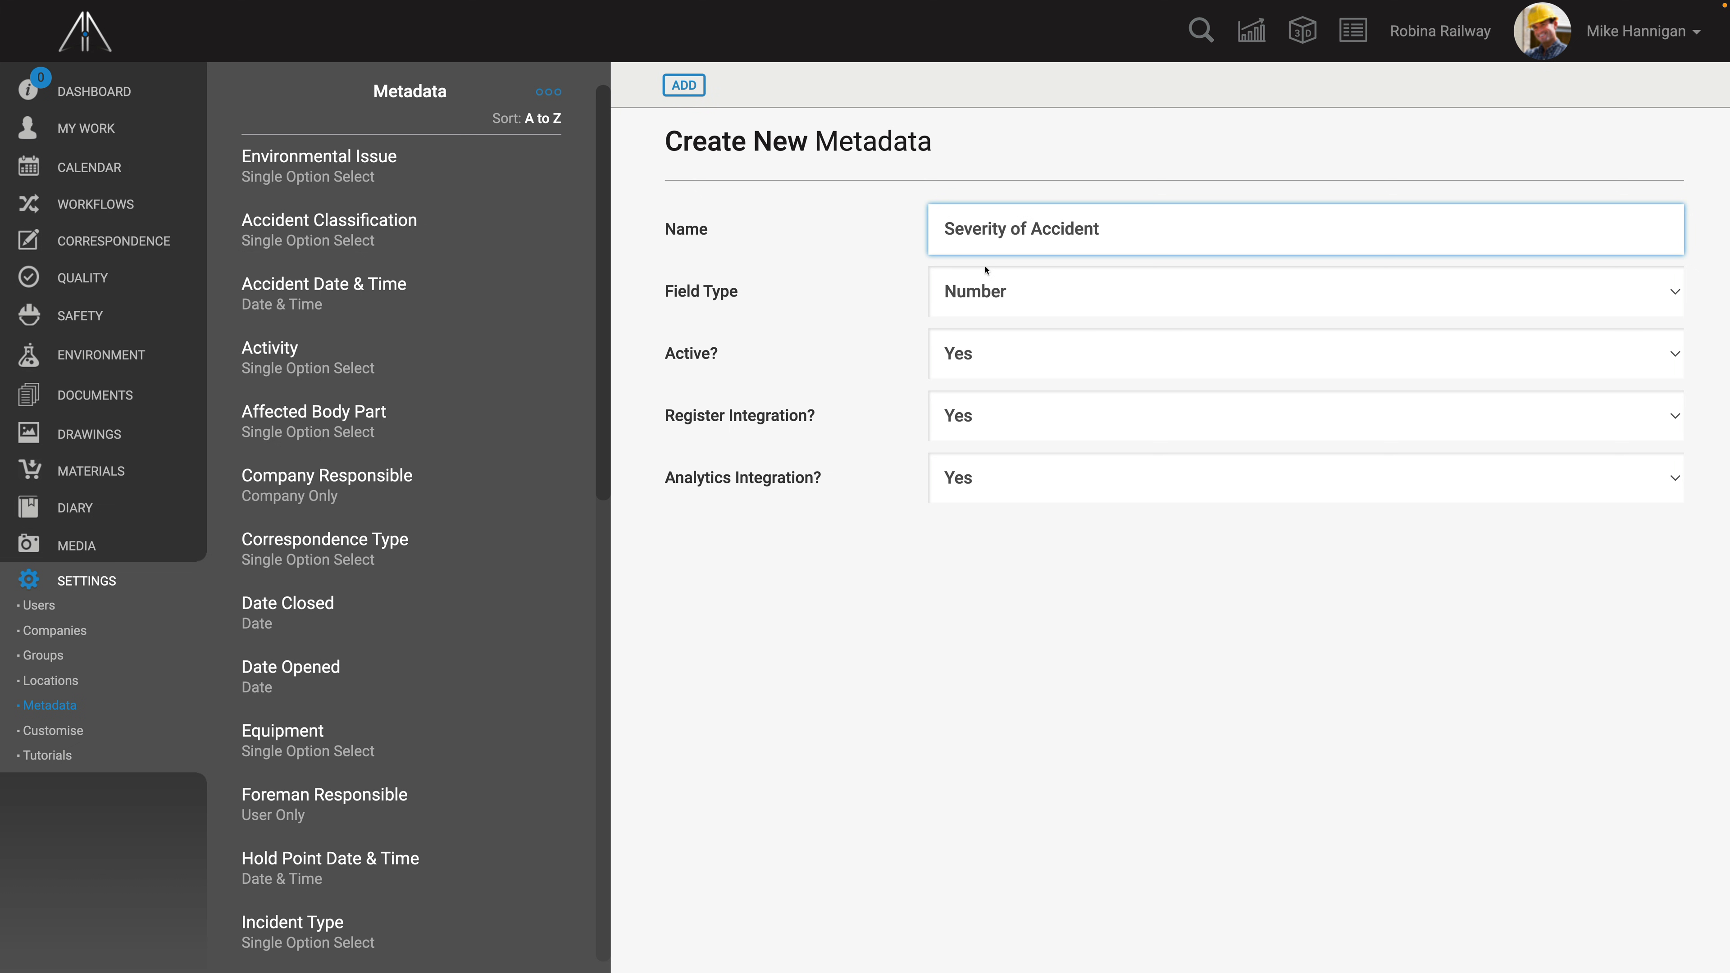
- Set the metadata's field type to Coloured Single Option Select with list items Low, Medium and High
click(1001, 291)
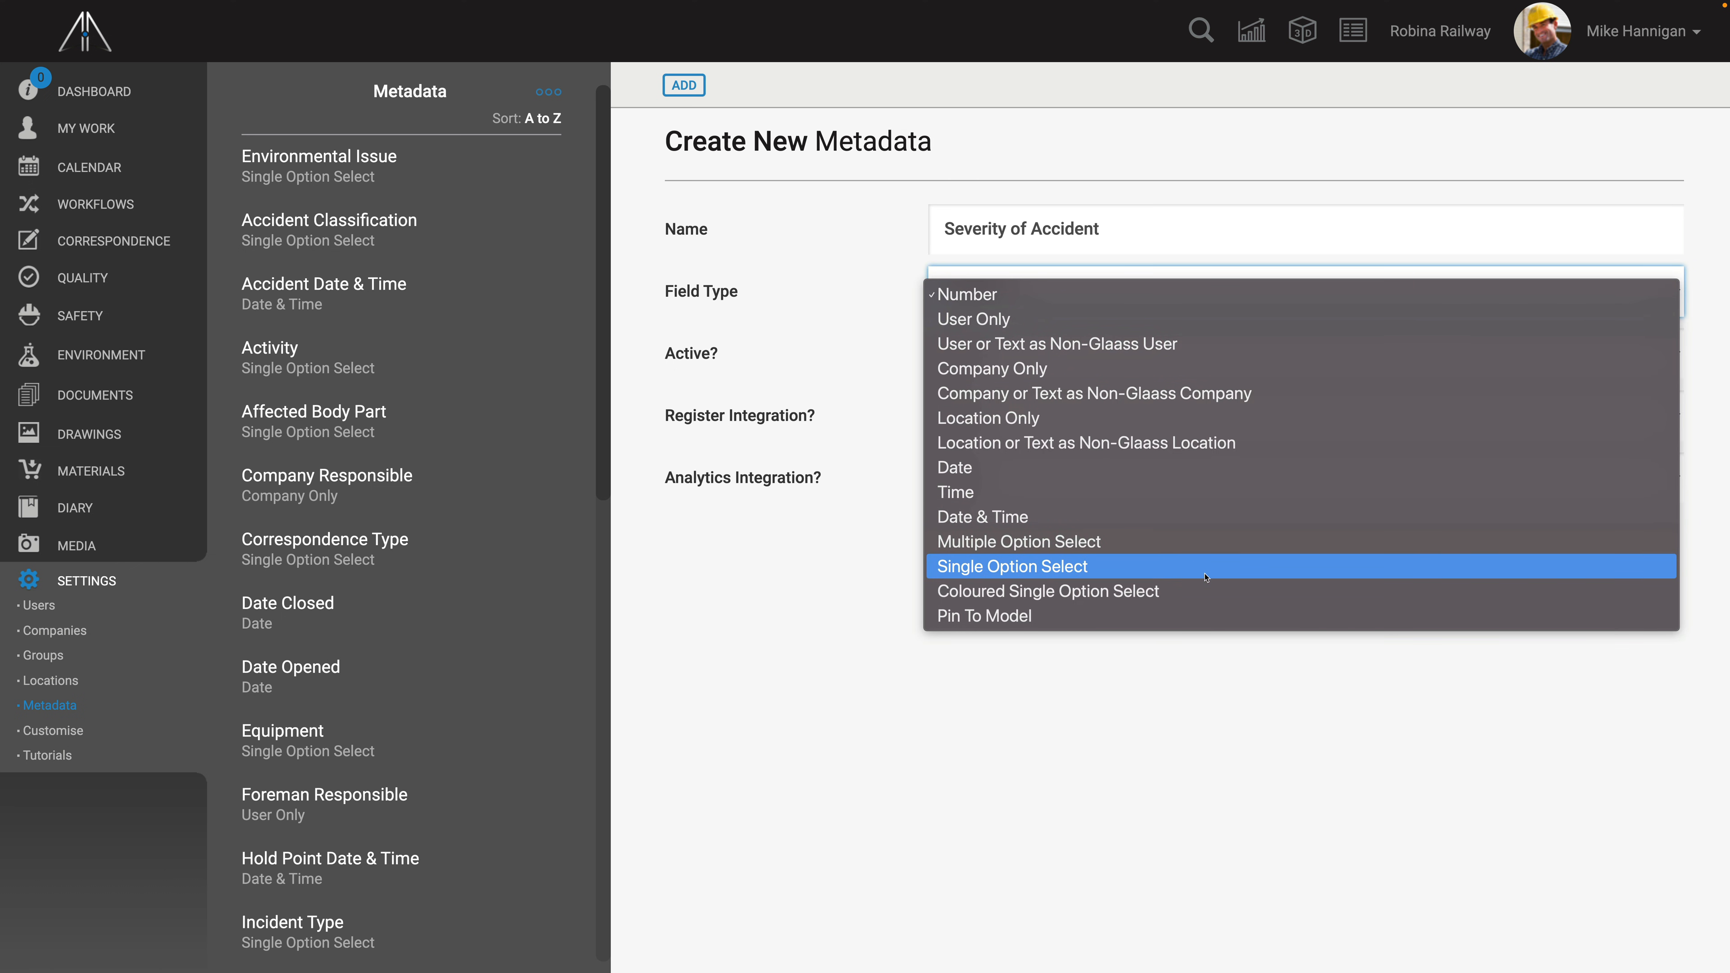
click(1238, 591)
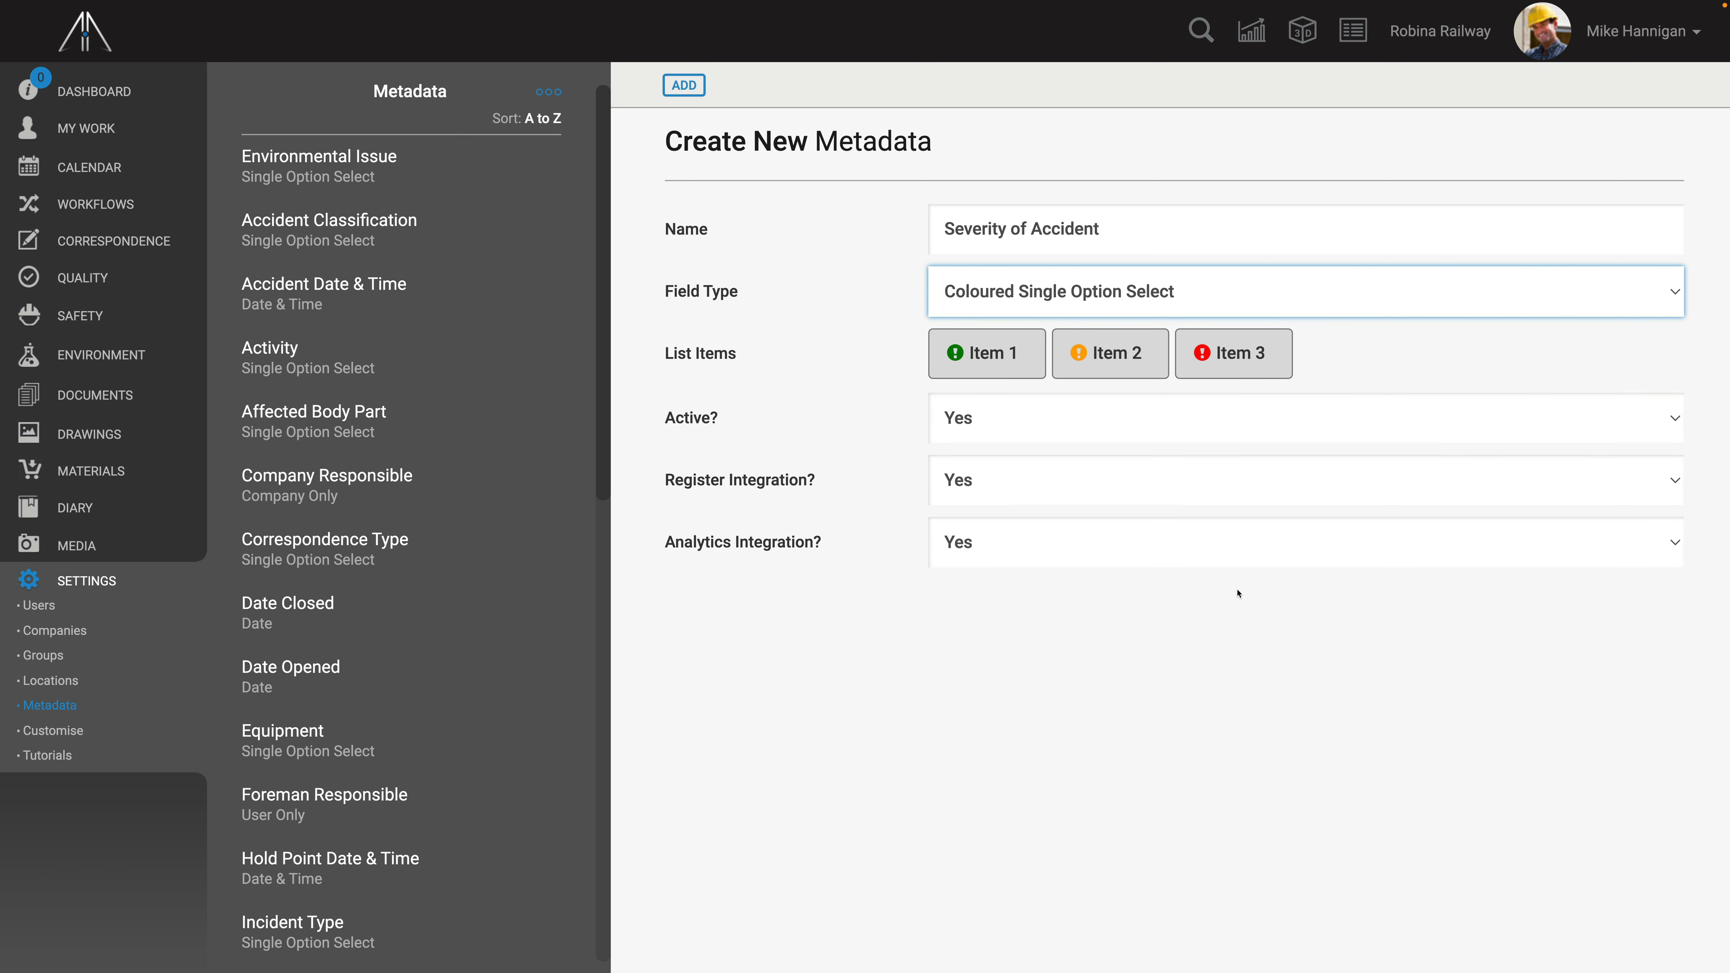
click(1008, 359)
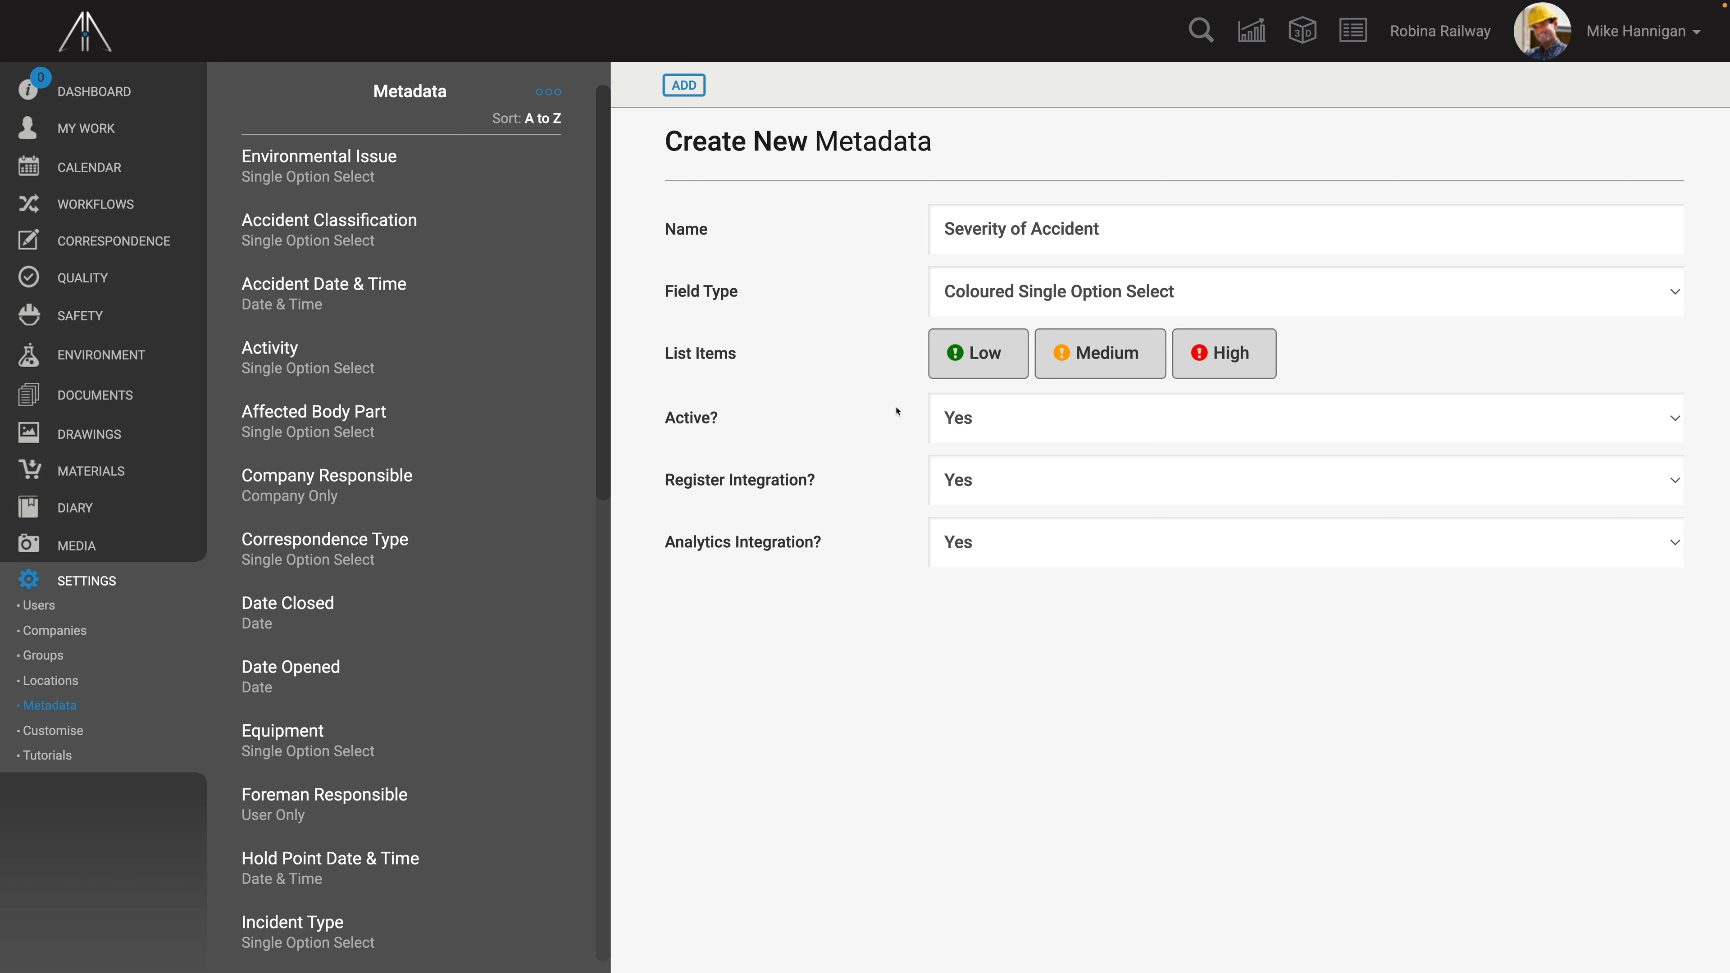
- Keep the metadata active and add it
click(1004, 422)
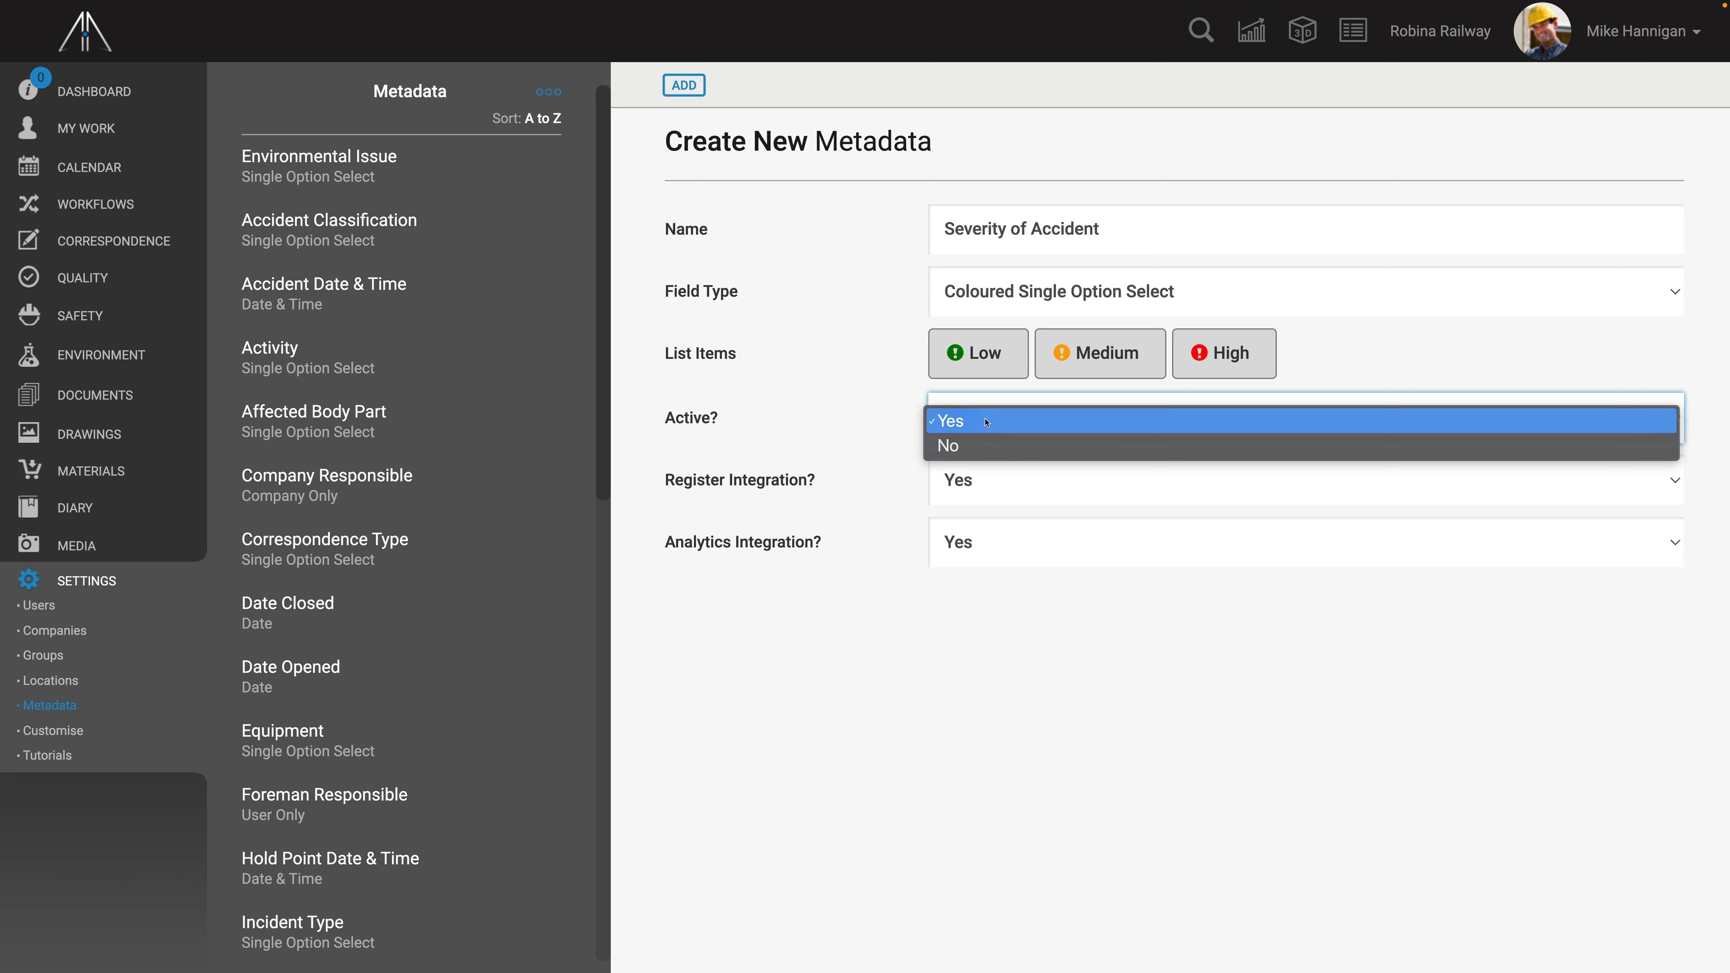
click(987, 422)
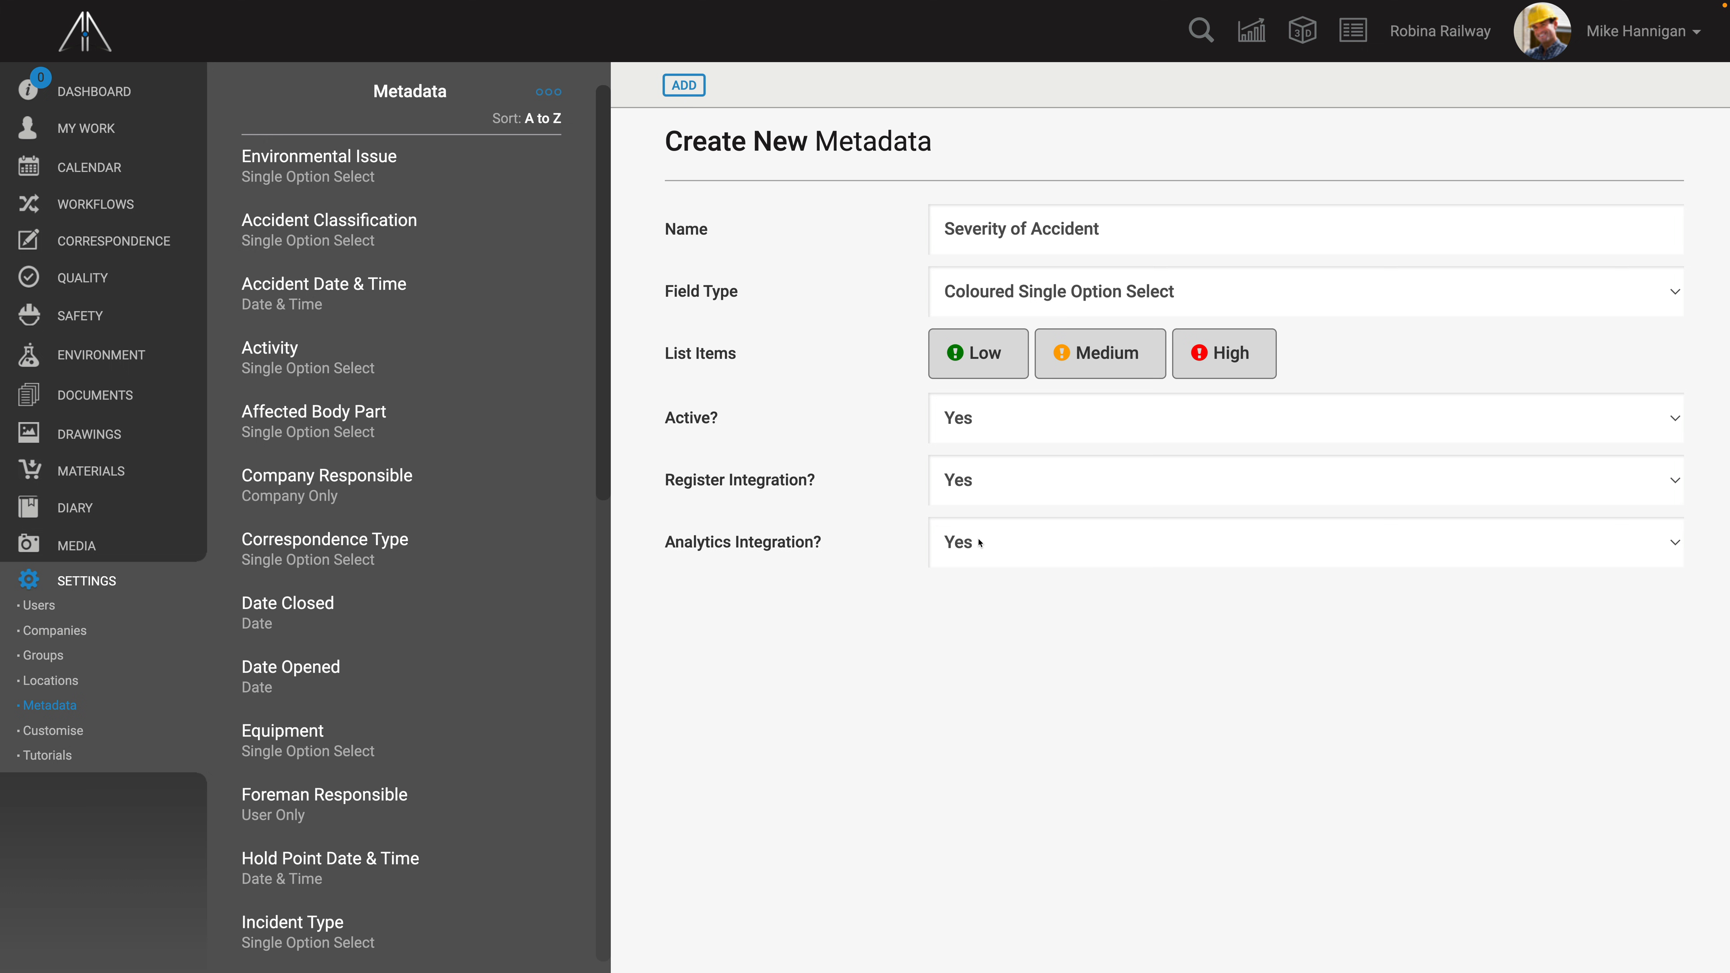
click(684, 86)
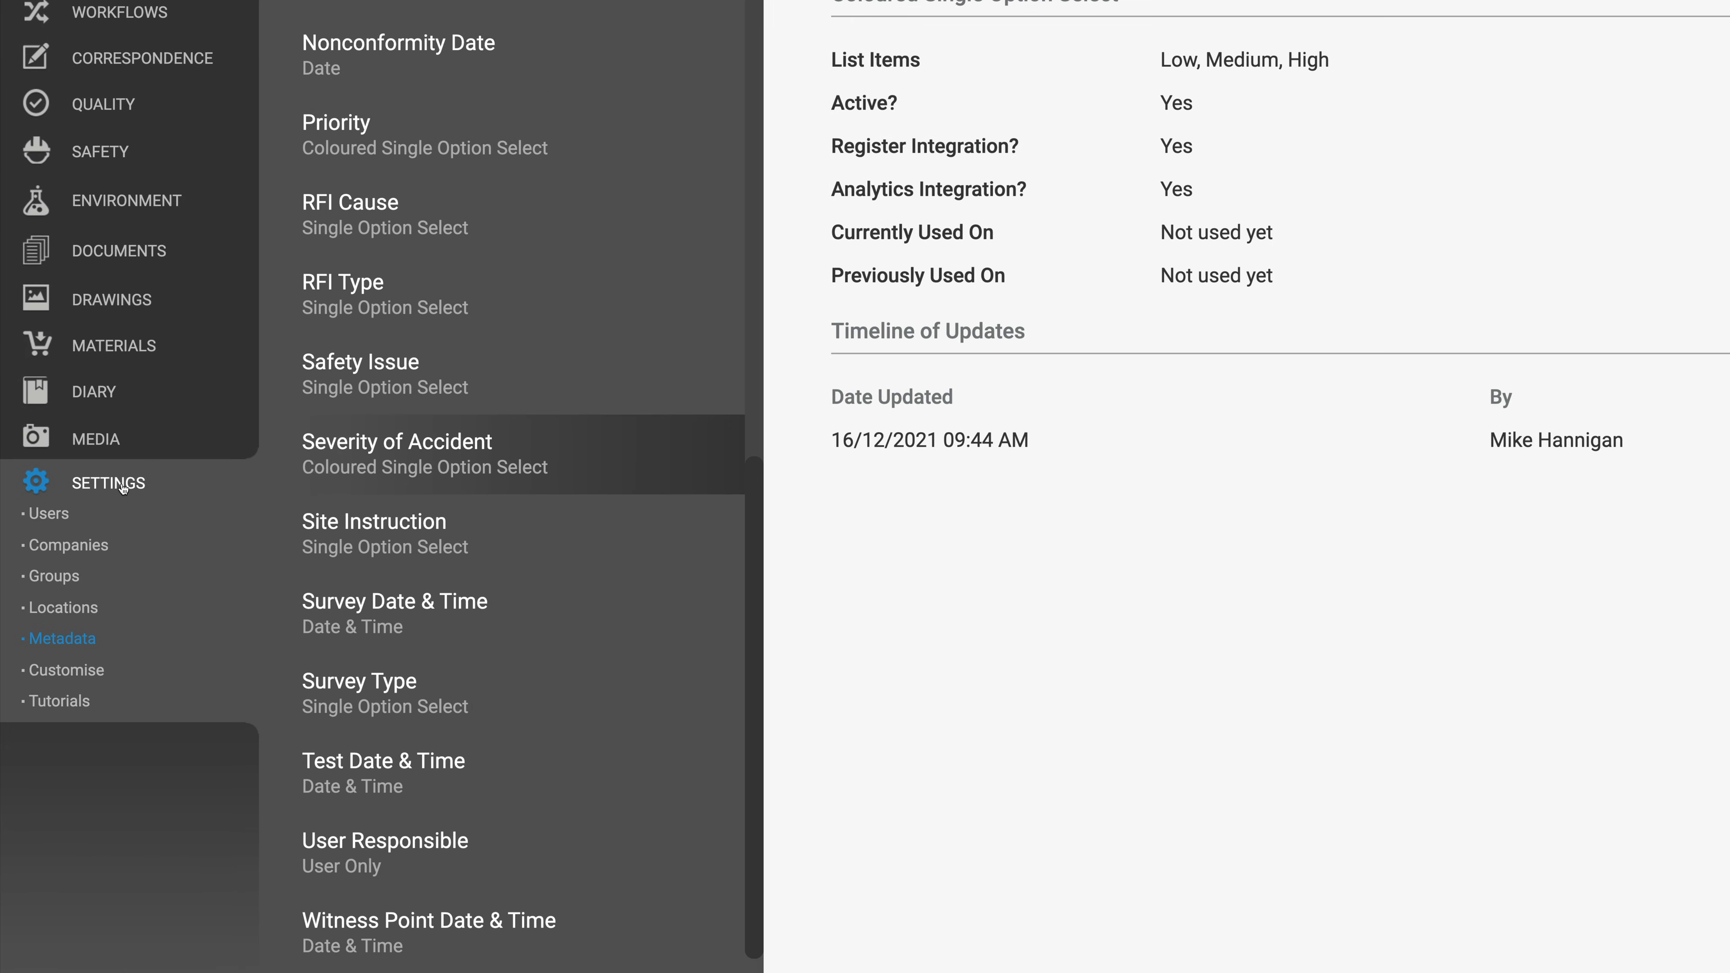
- Open the Accident Report customisation and start a new field in its details section
click(80, 670)
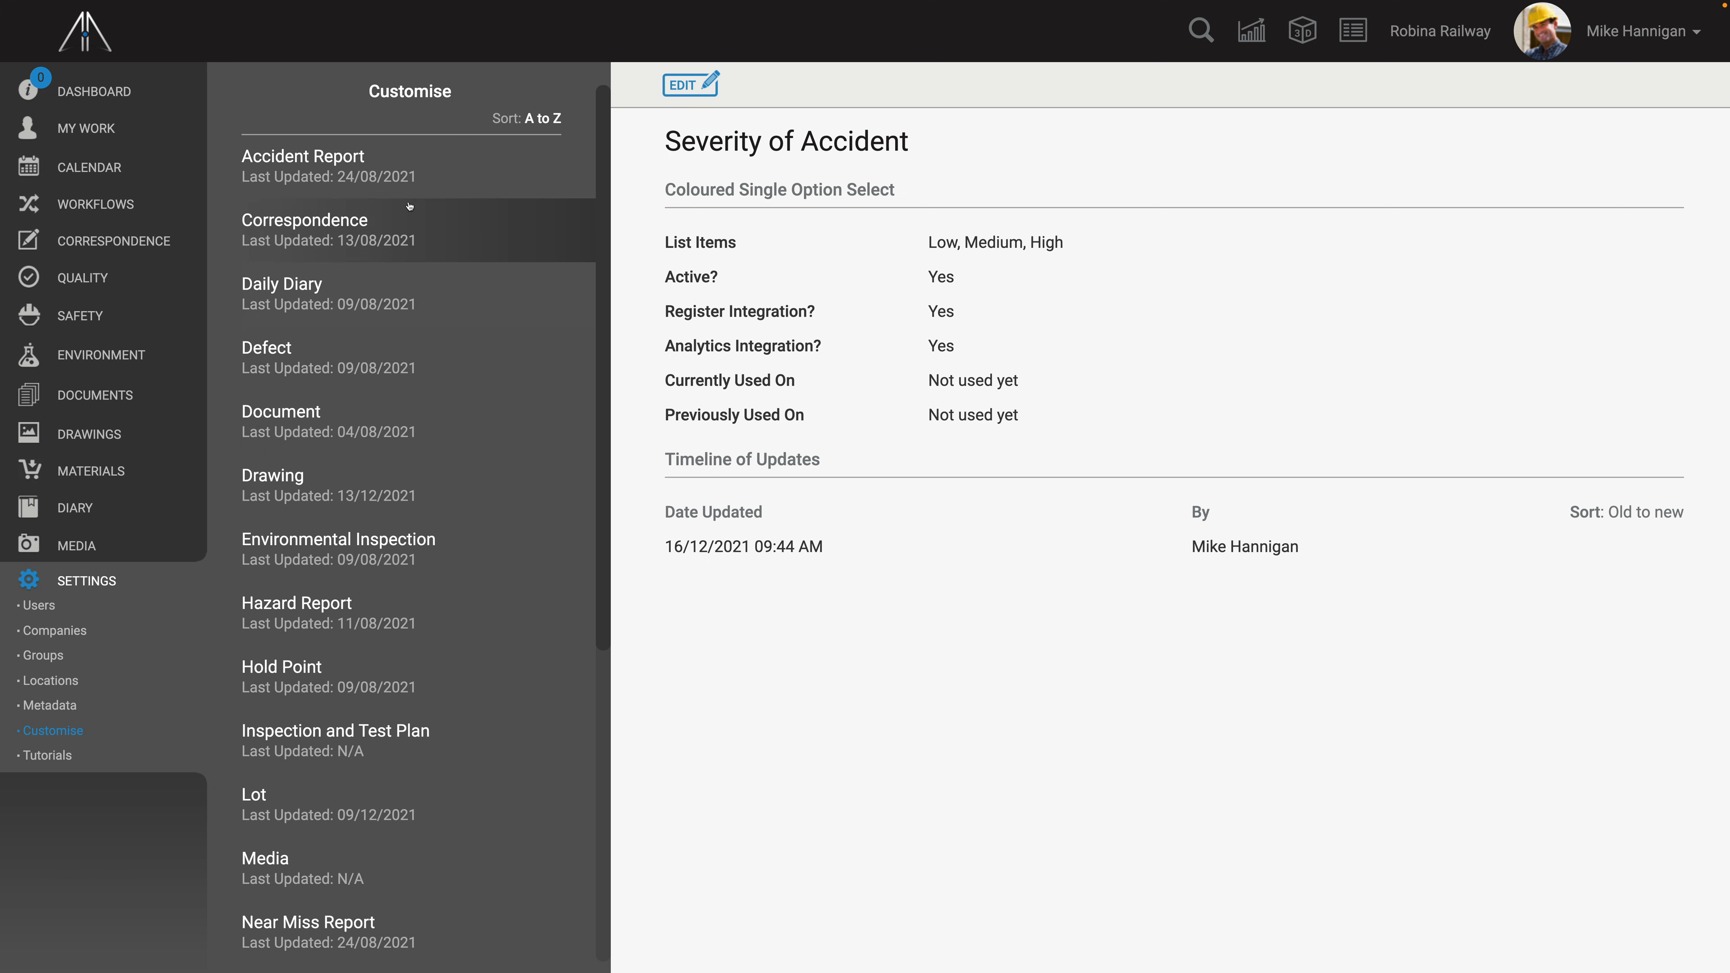
click(411, 176)
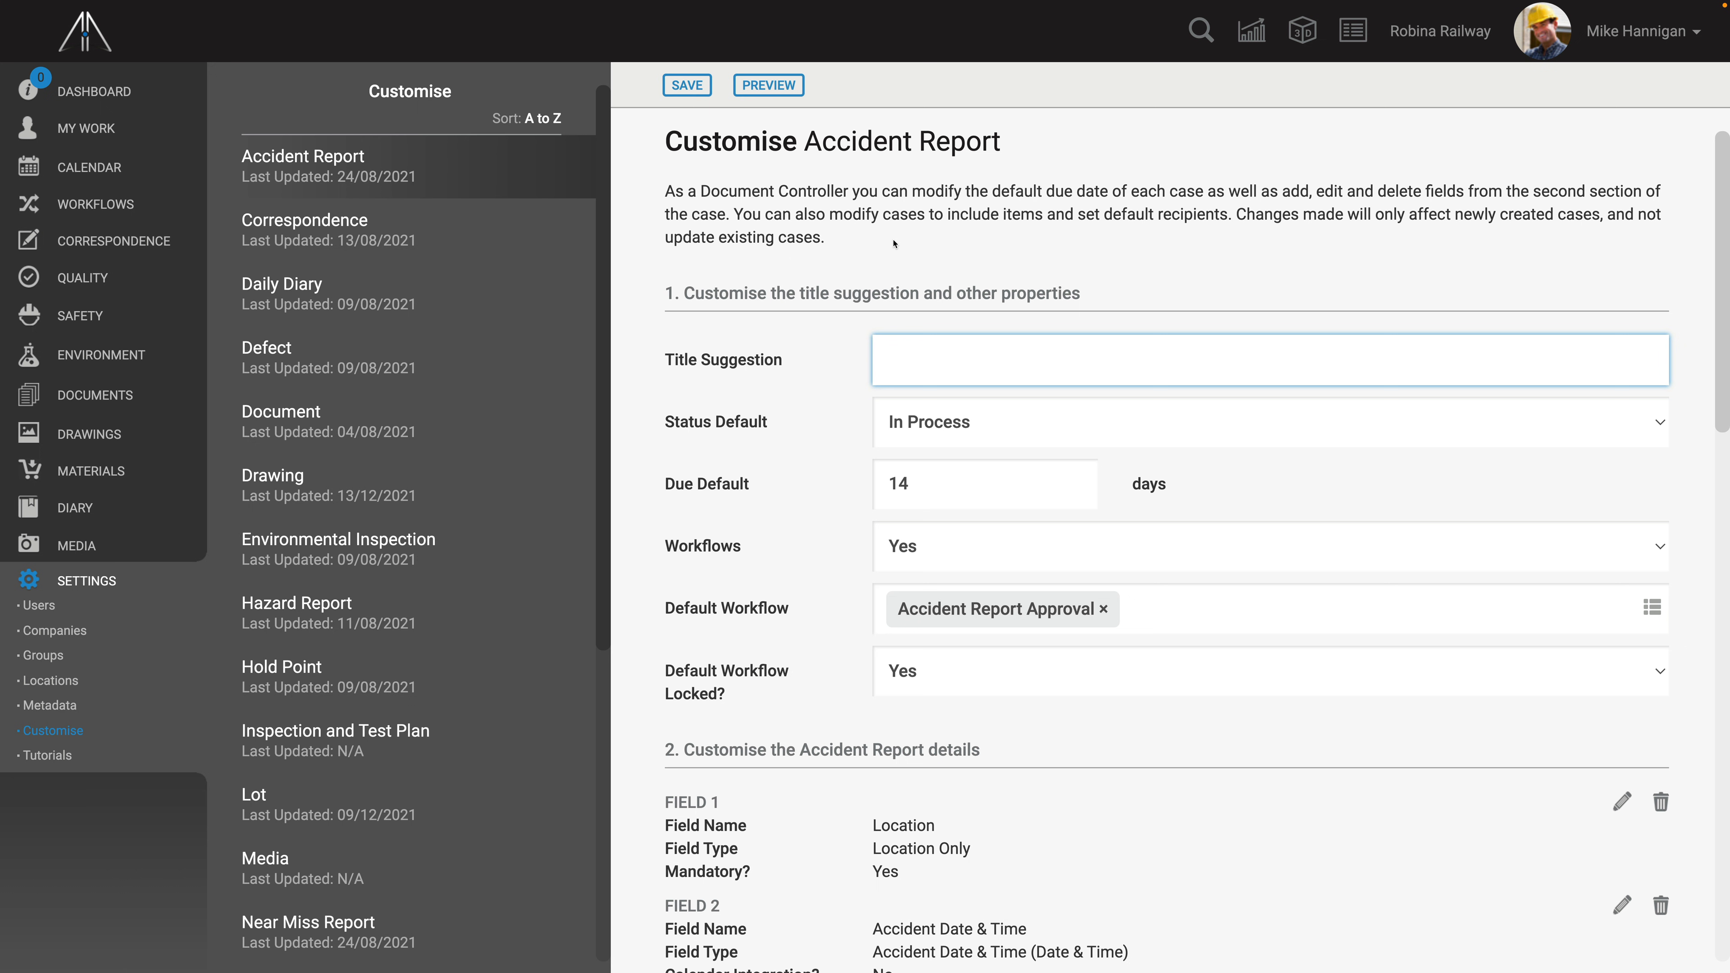
scroll(894, 243, down, 6)
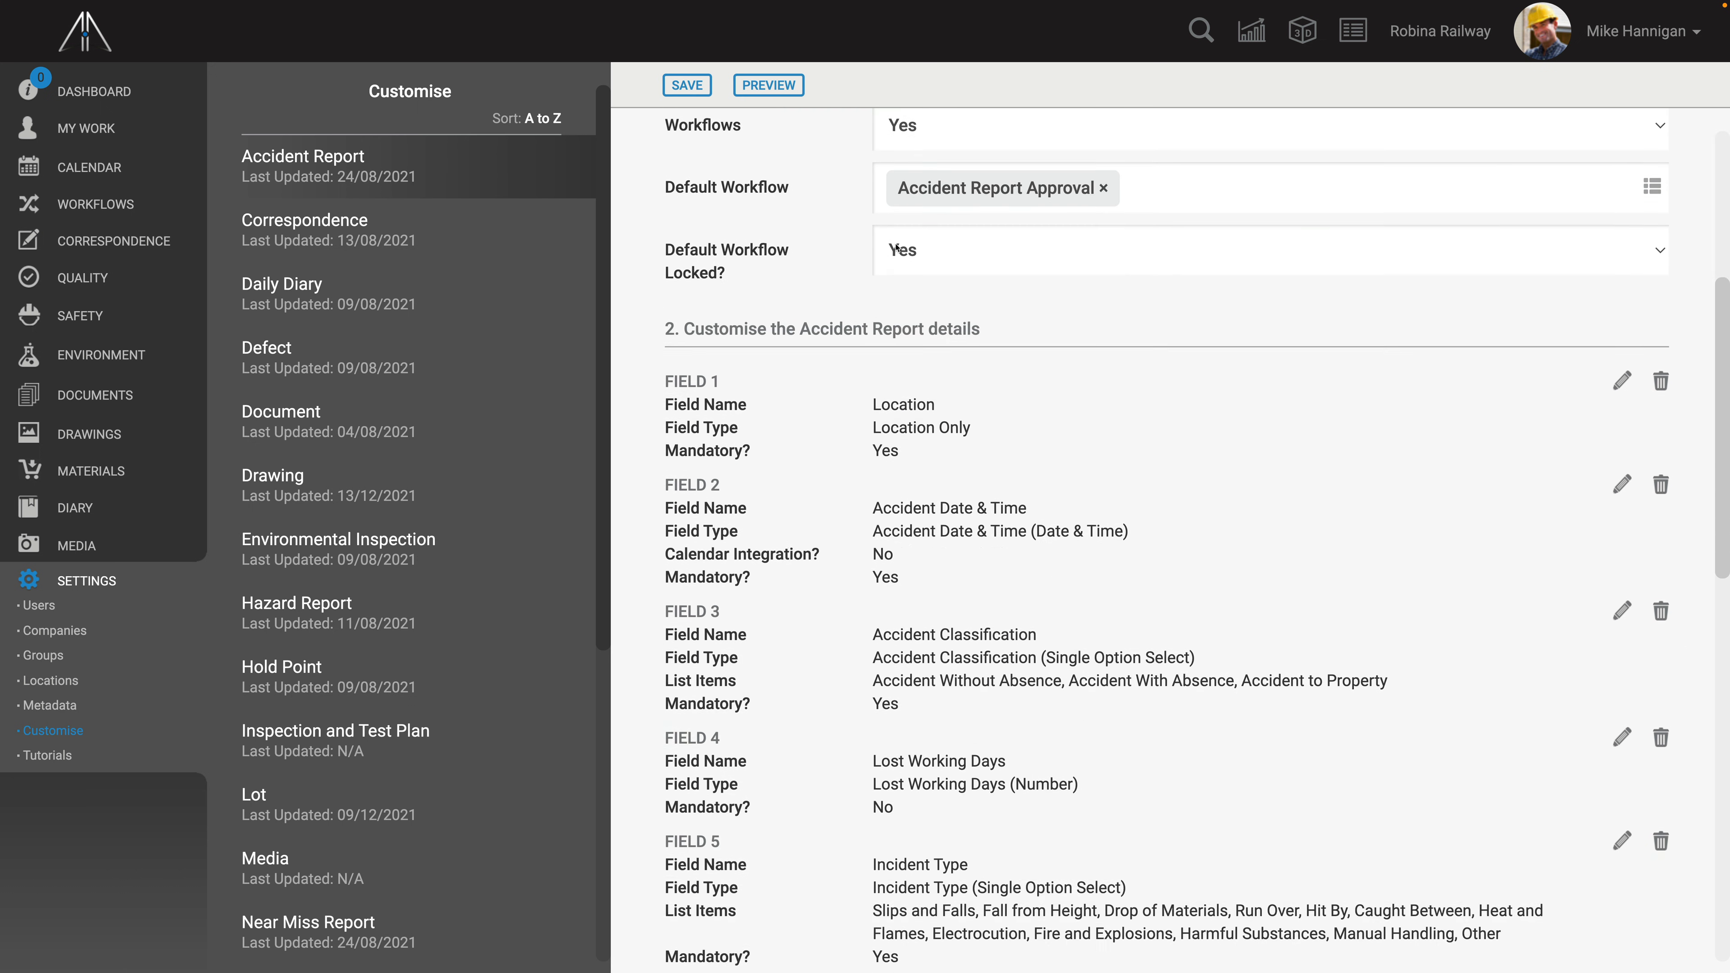
scroll(897, 249, down, 10)
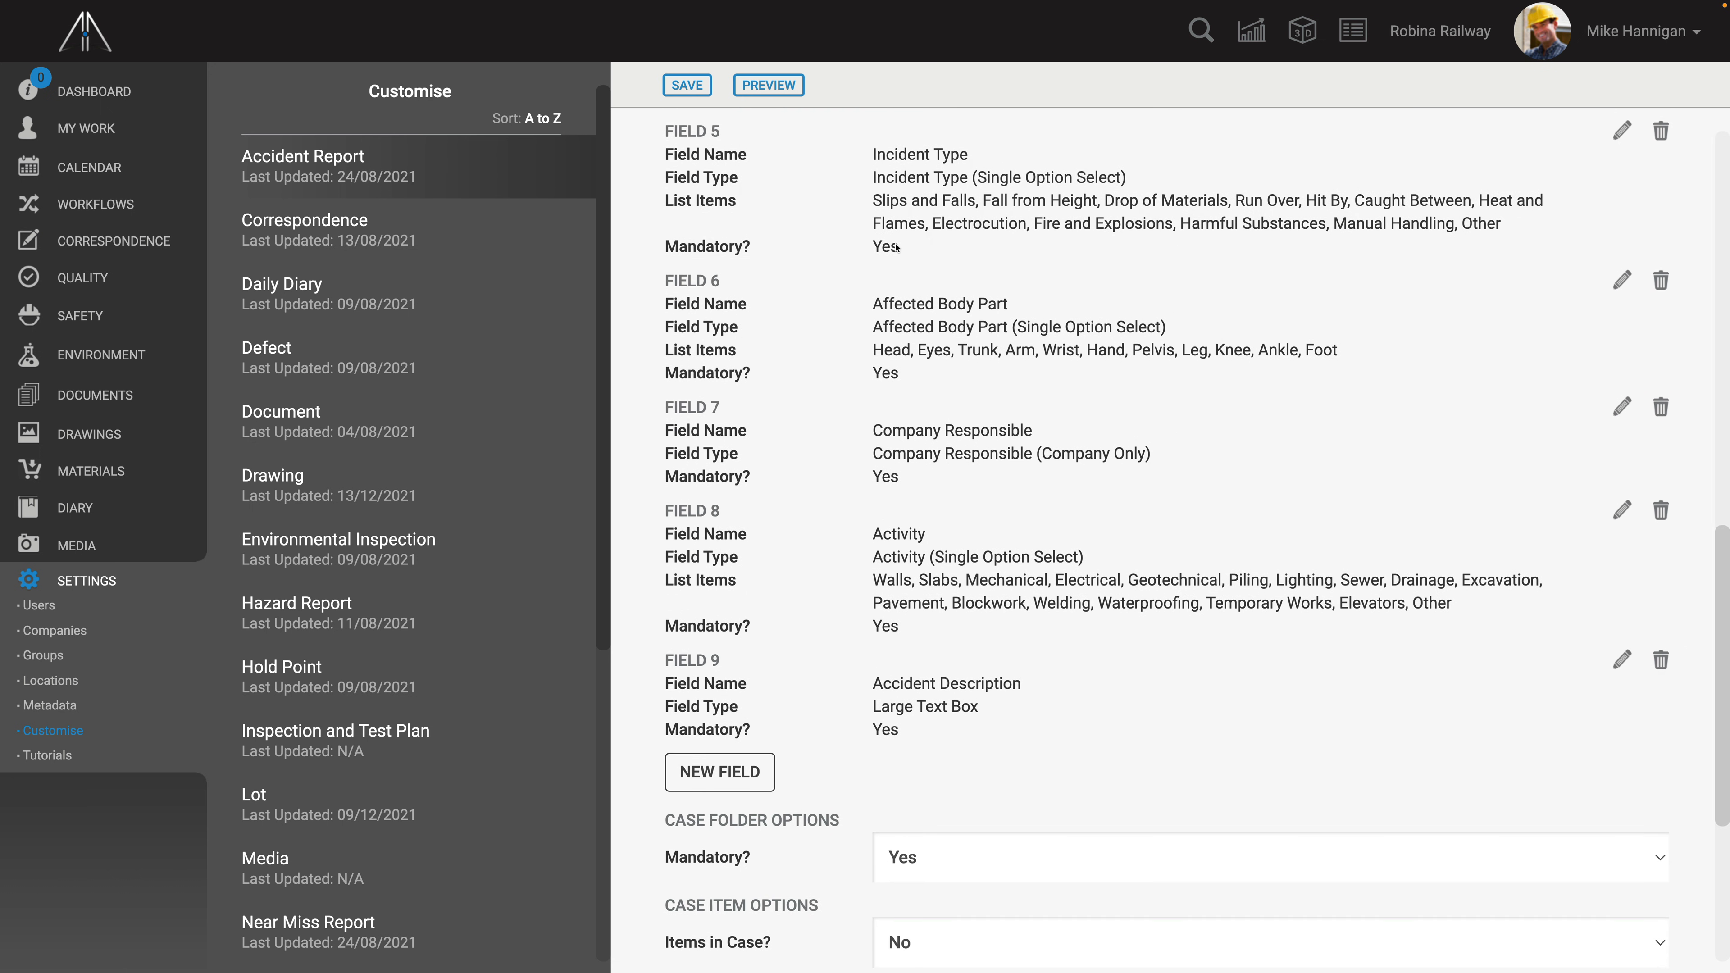
click(720, 772)
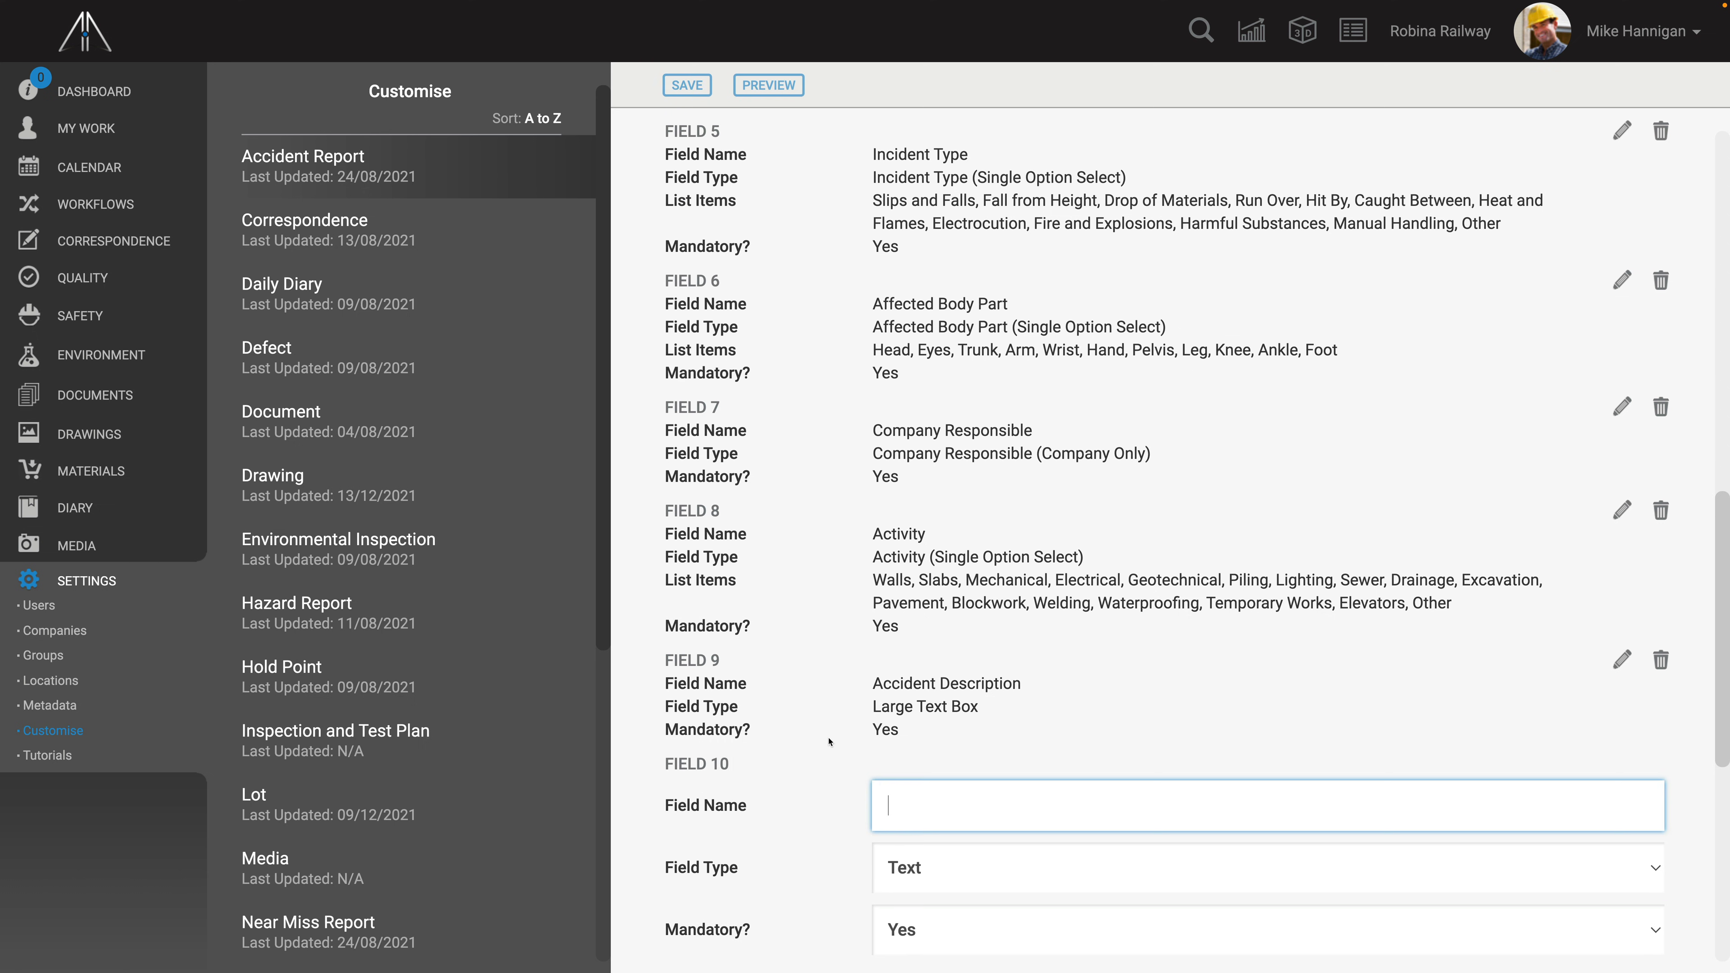
- Set the new field's type to Severity of Accident (Coloured Single Option Select), finish it and save the Accident Report
scroll(829, 741, down, 4)
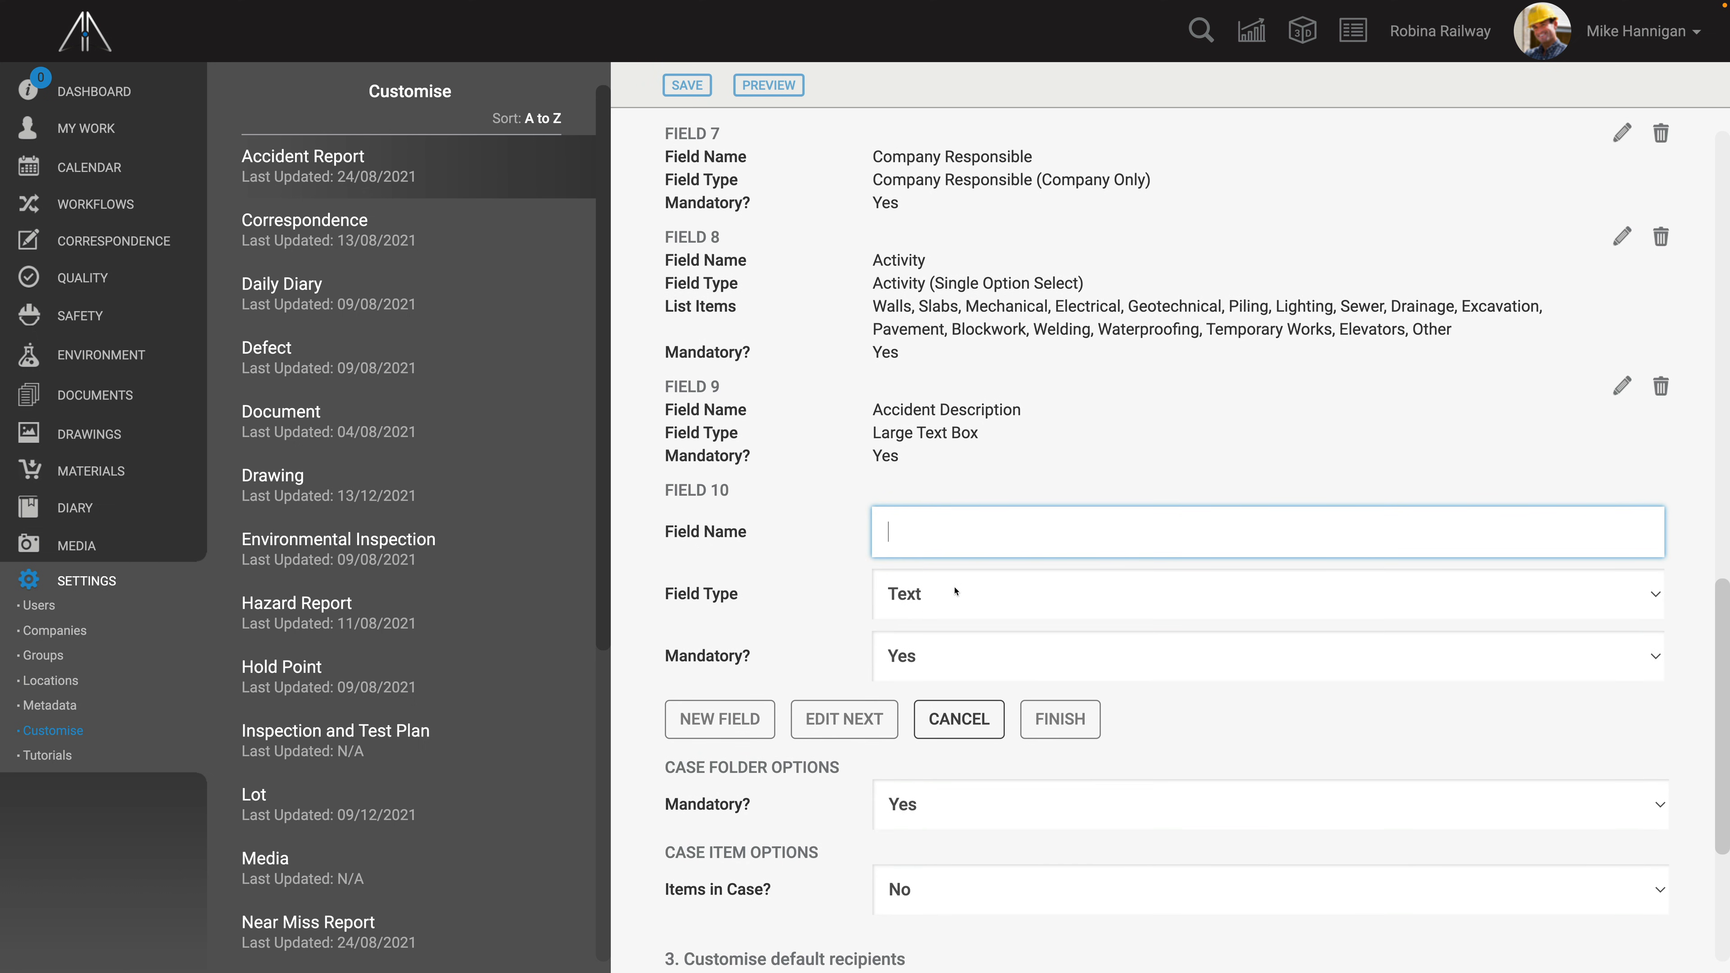
click(968, 595)
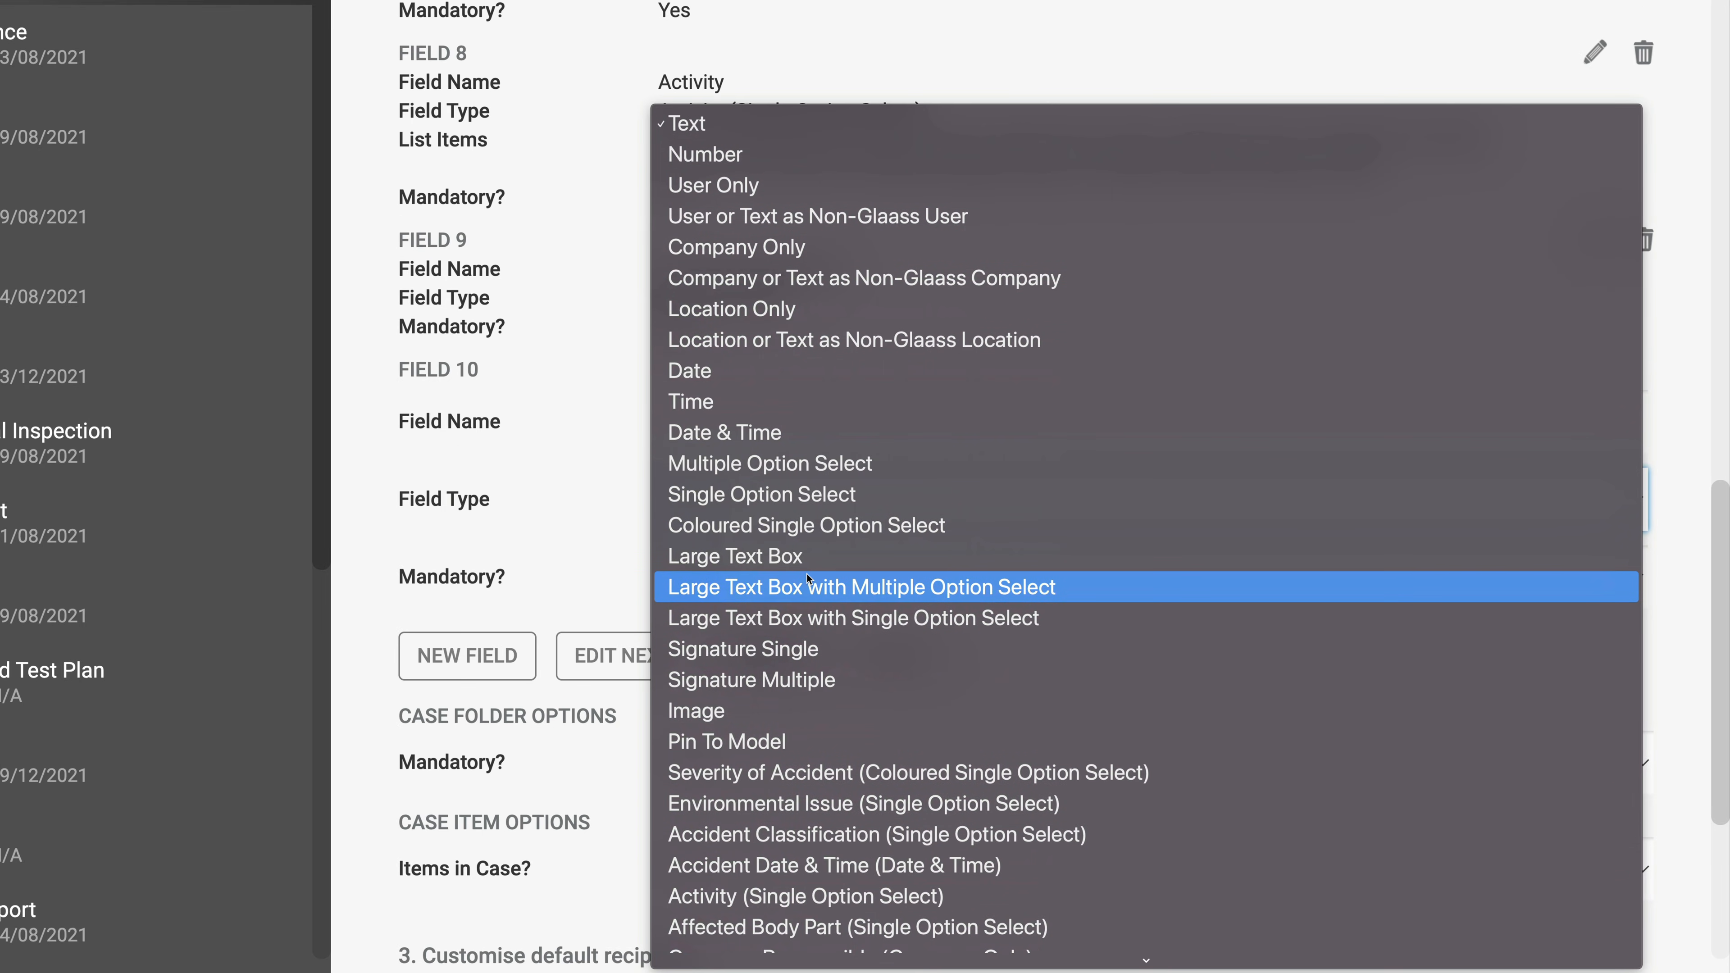
scroll(807, 579, down, 3)
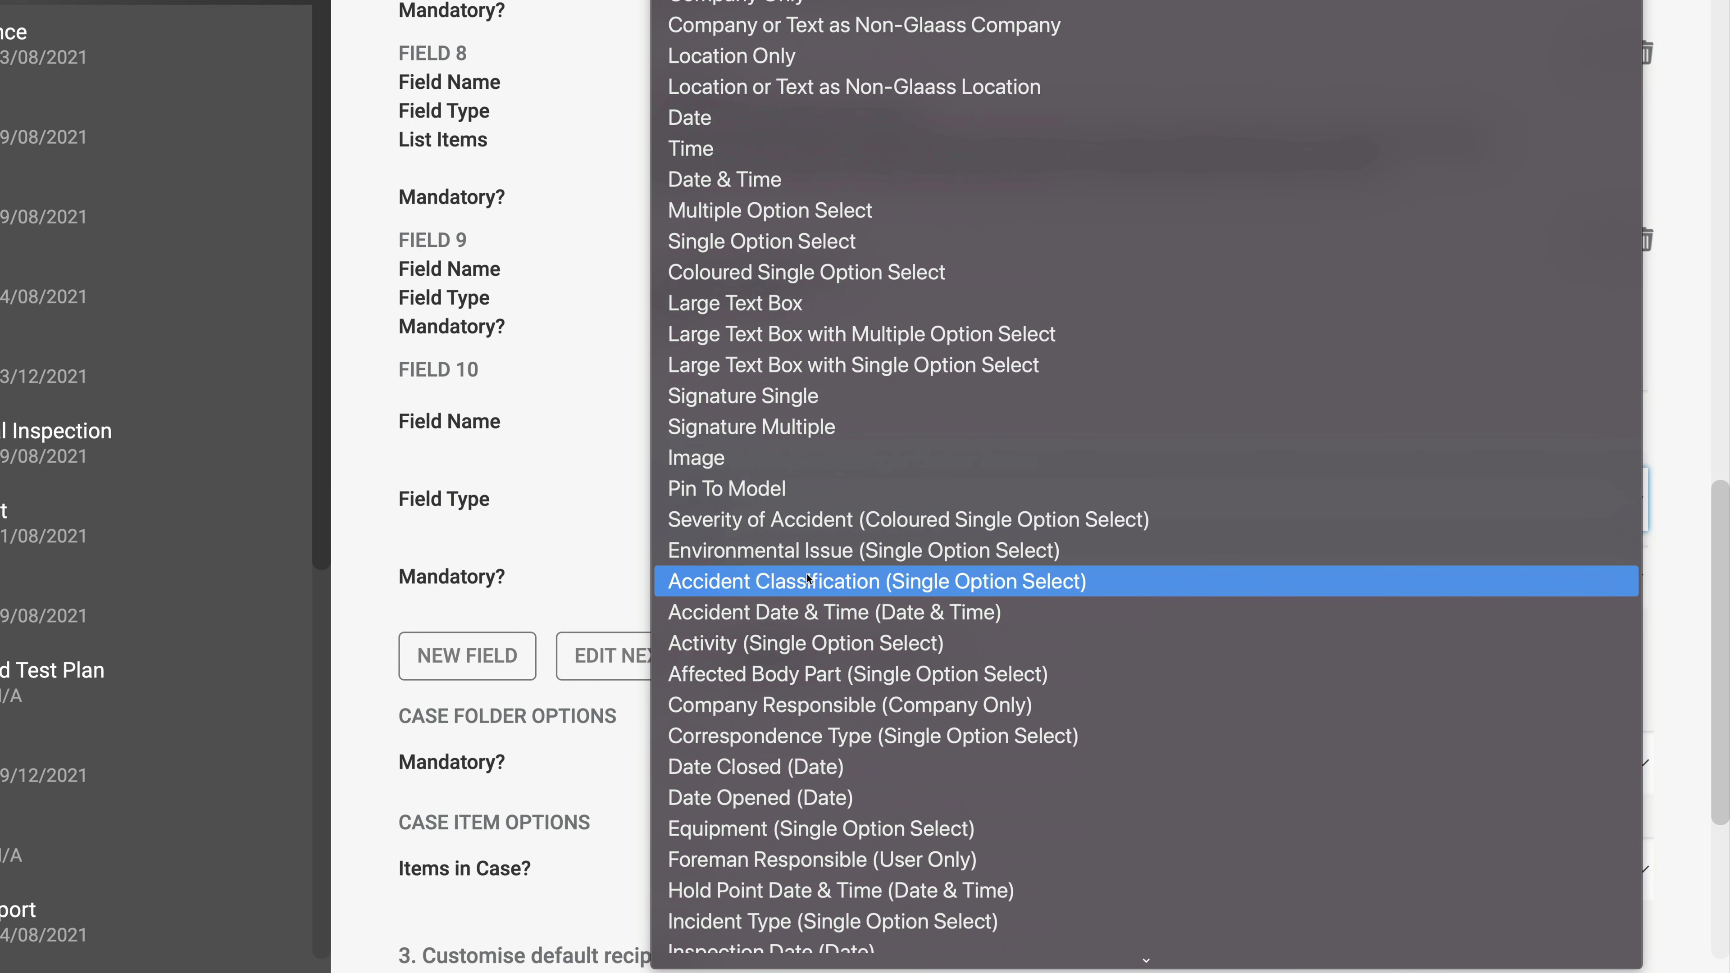
click(827, 529)
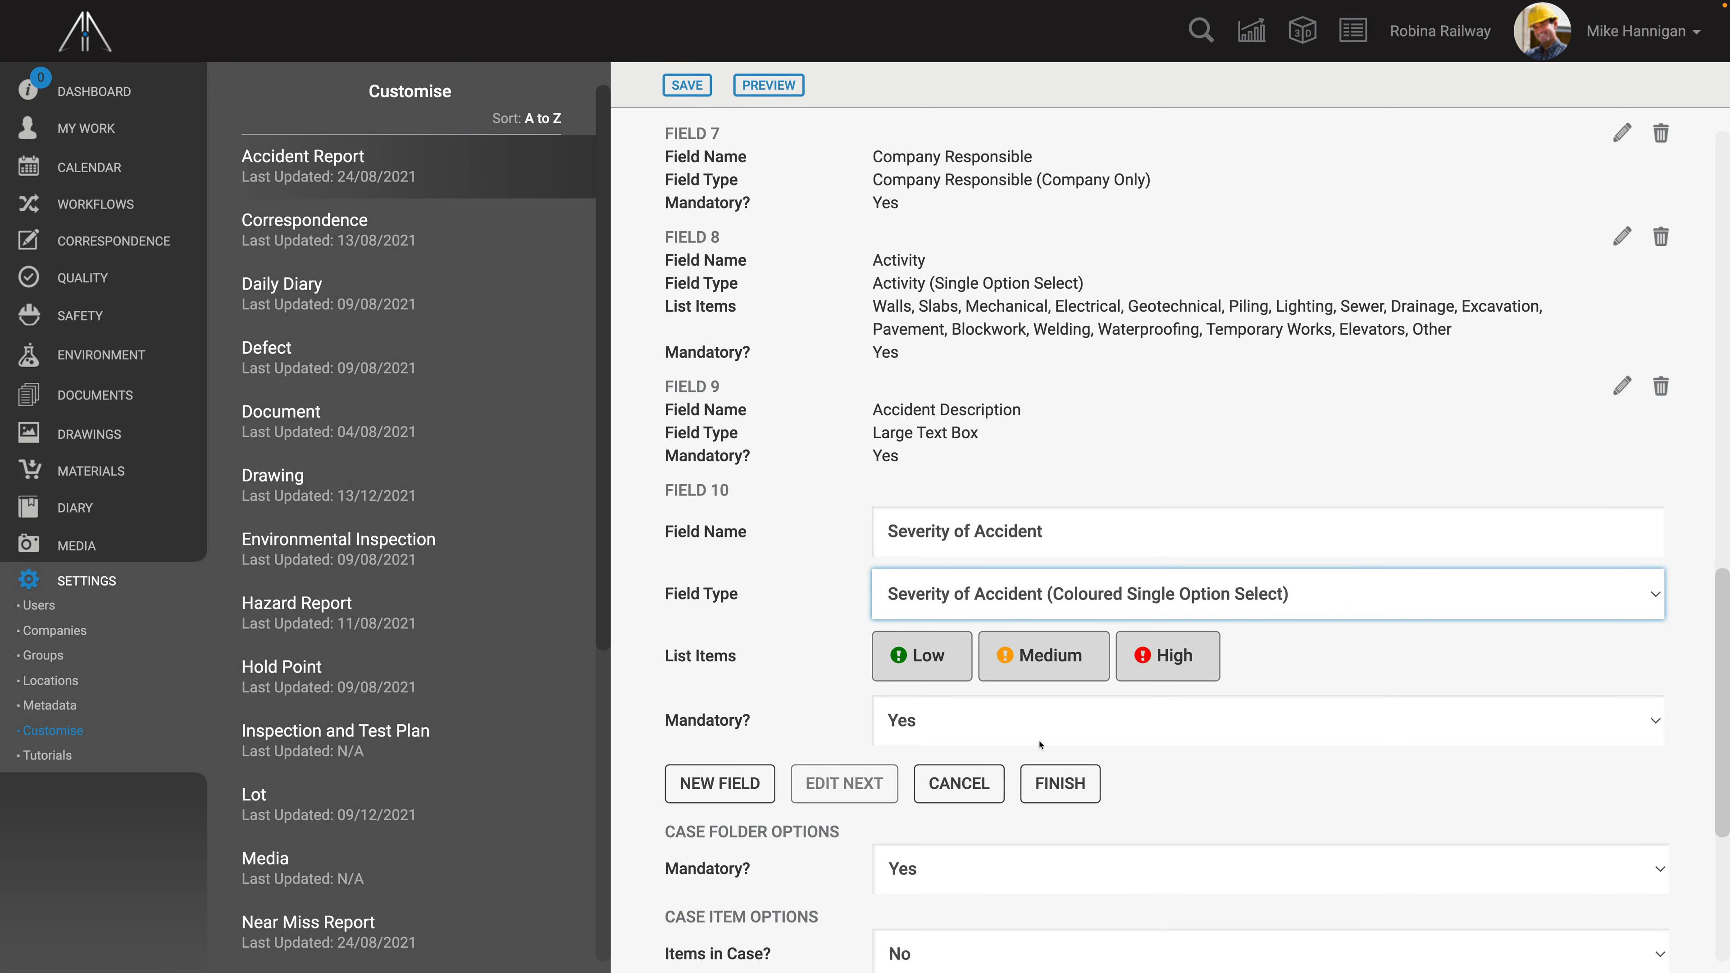
click(1054, 784)
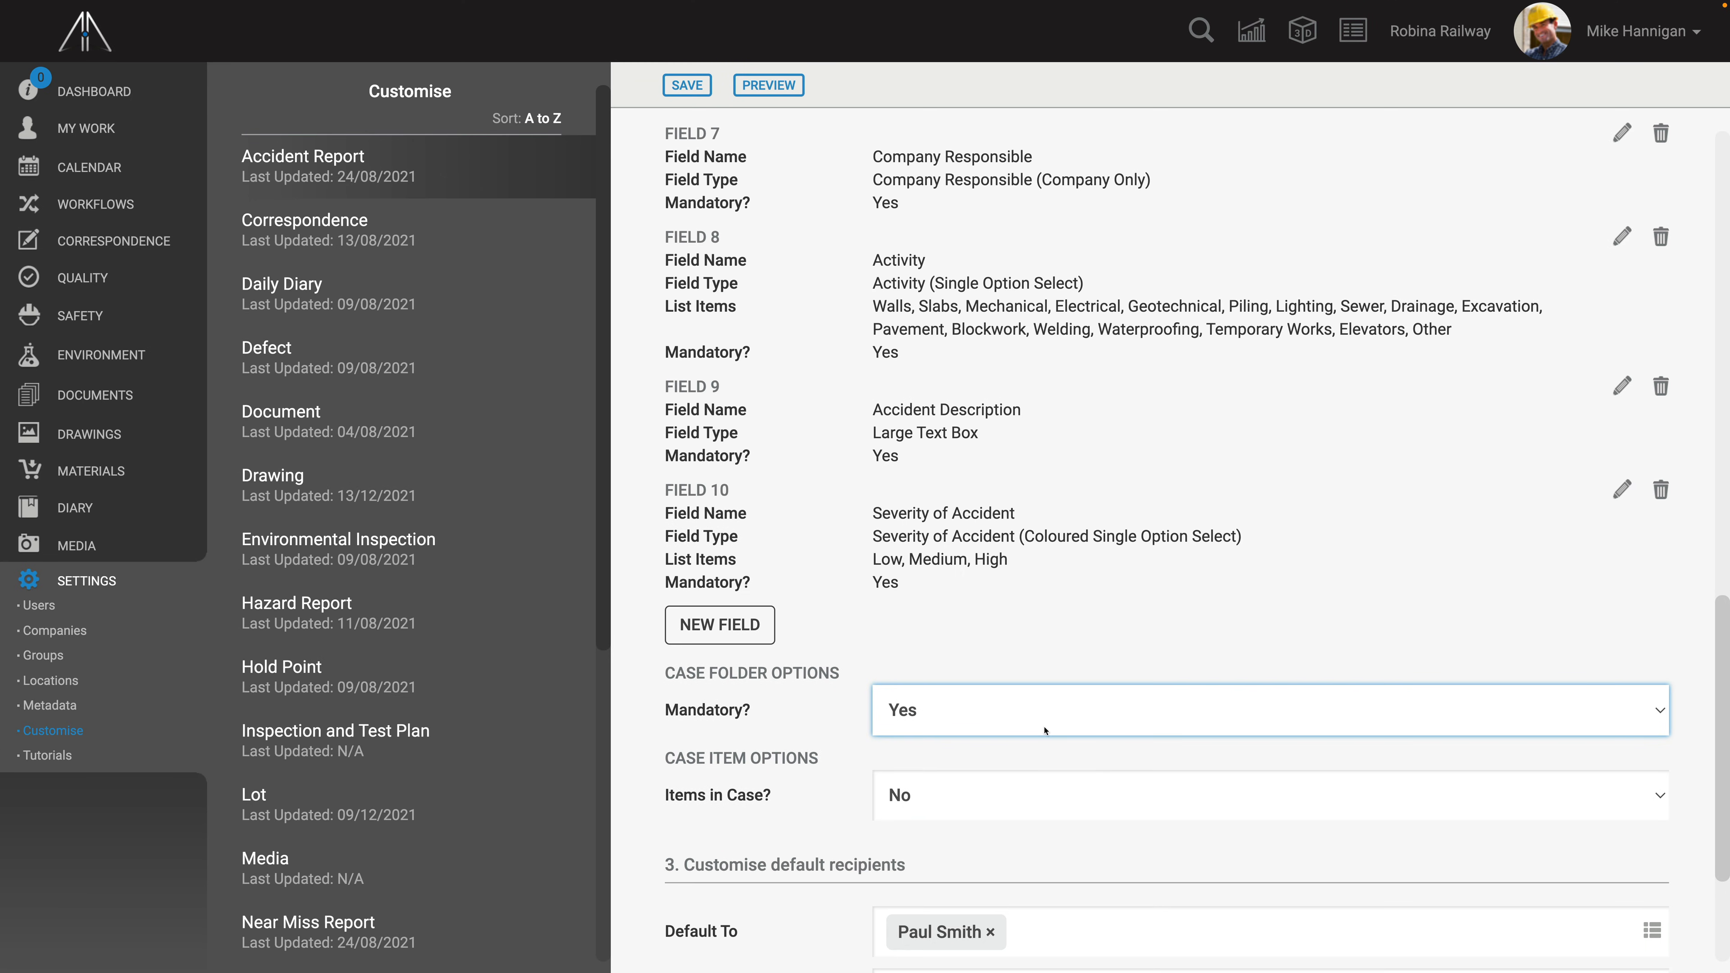
click(697, 86)
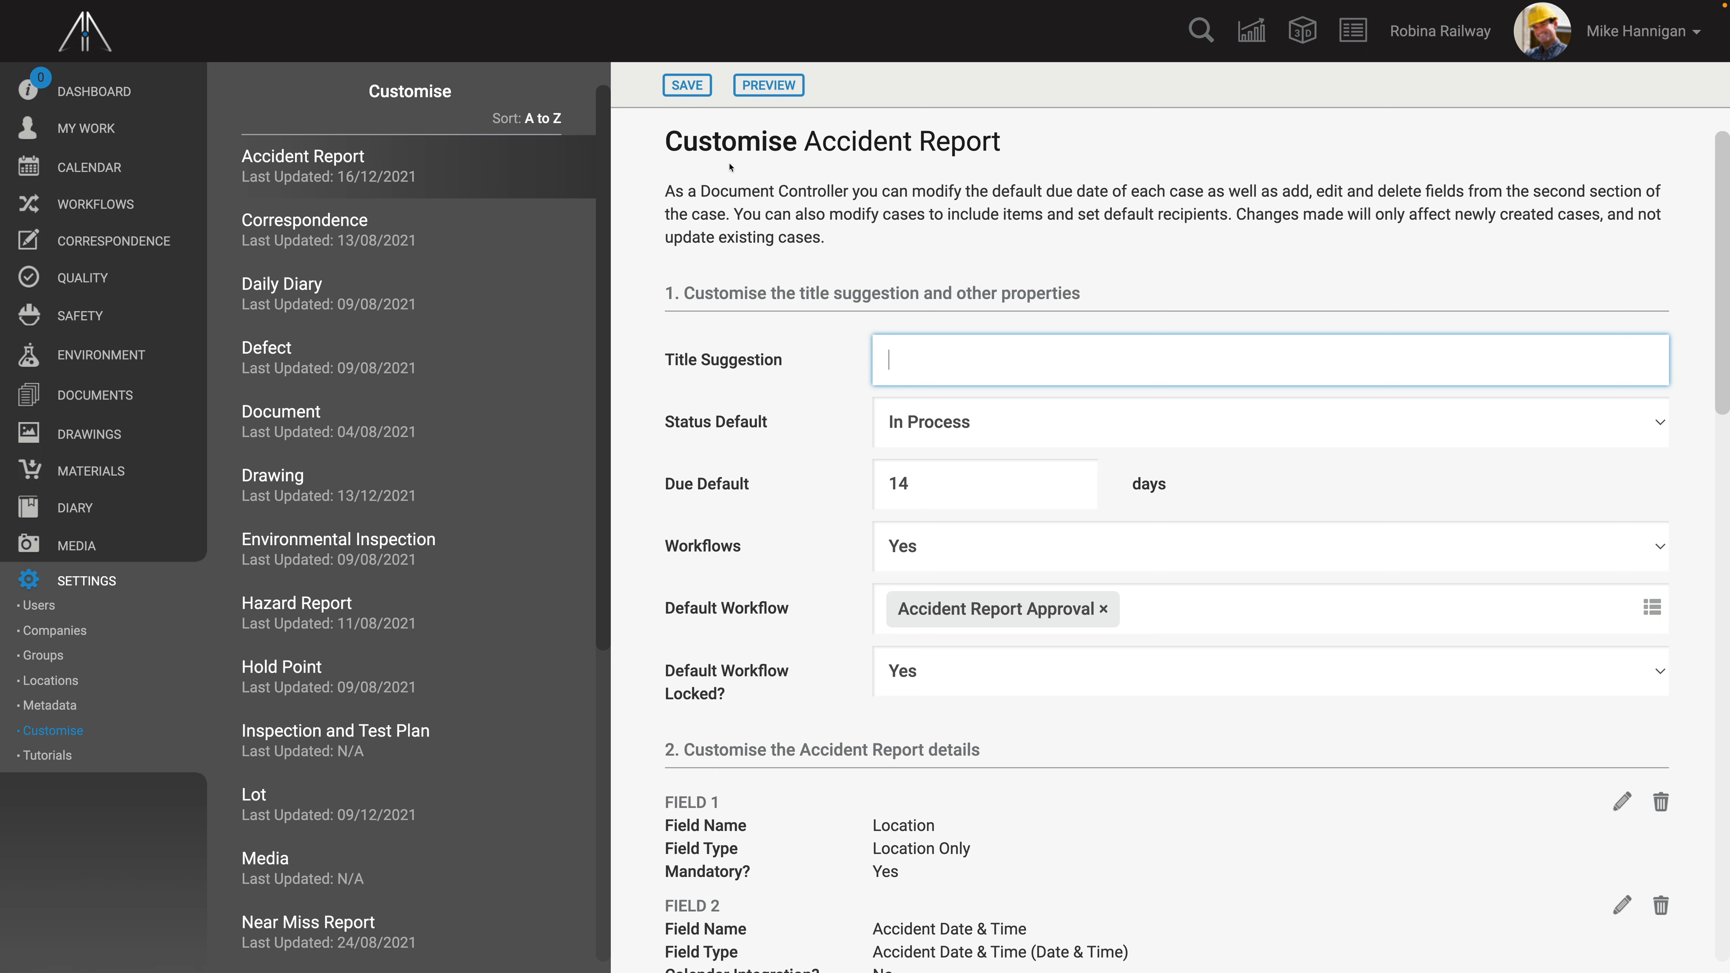
- Review the Accident Report's field list including the new Severity of Accident field
scroll(777, 420, down, 10)
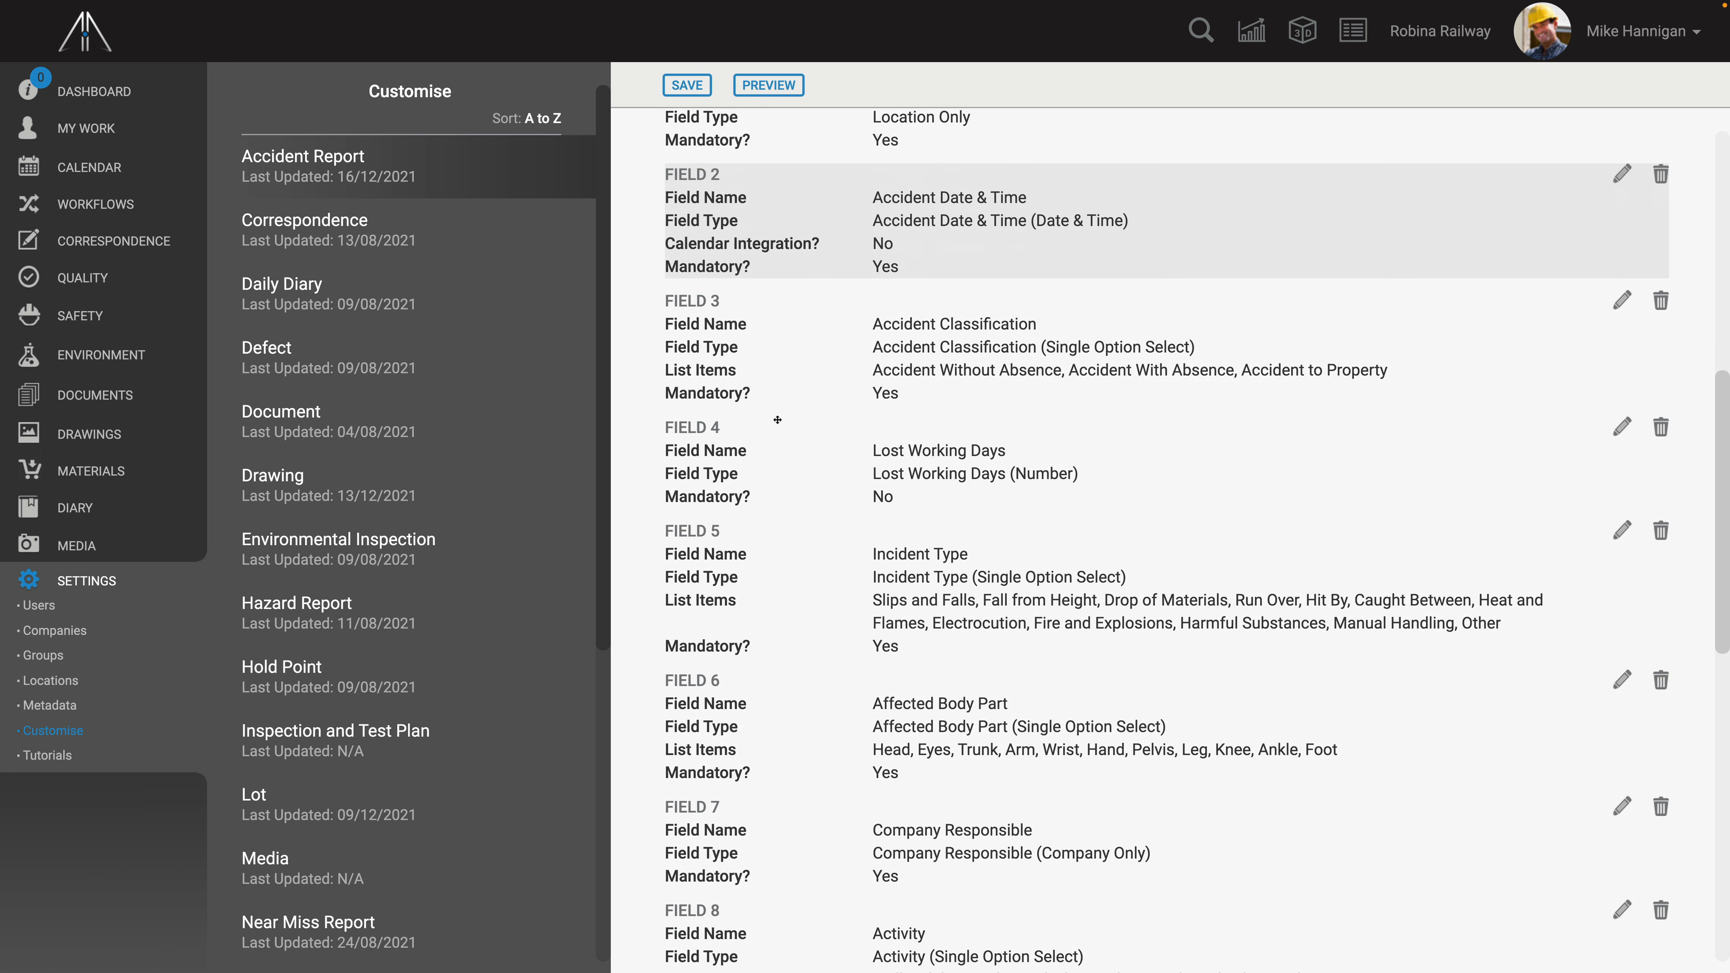
scroll(777, 419, down, 8)
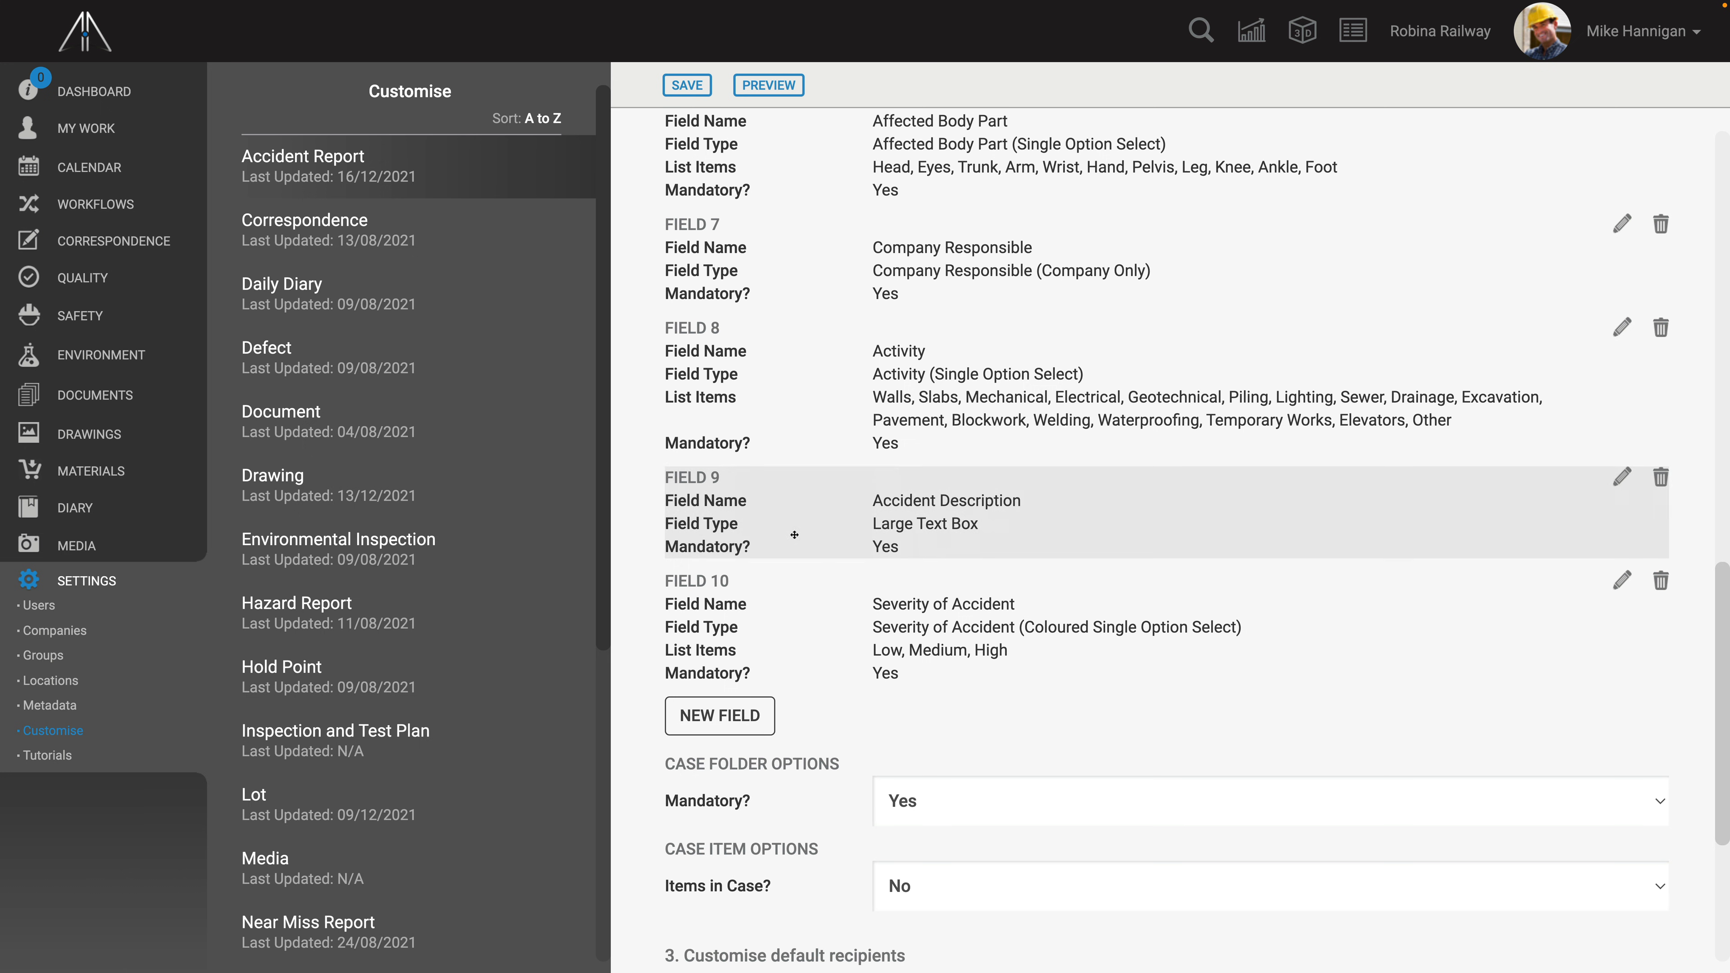
click(801, 627)
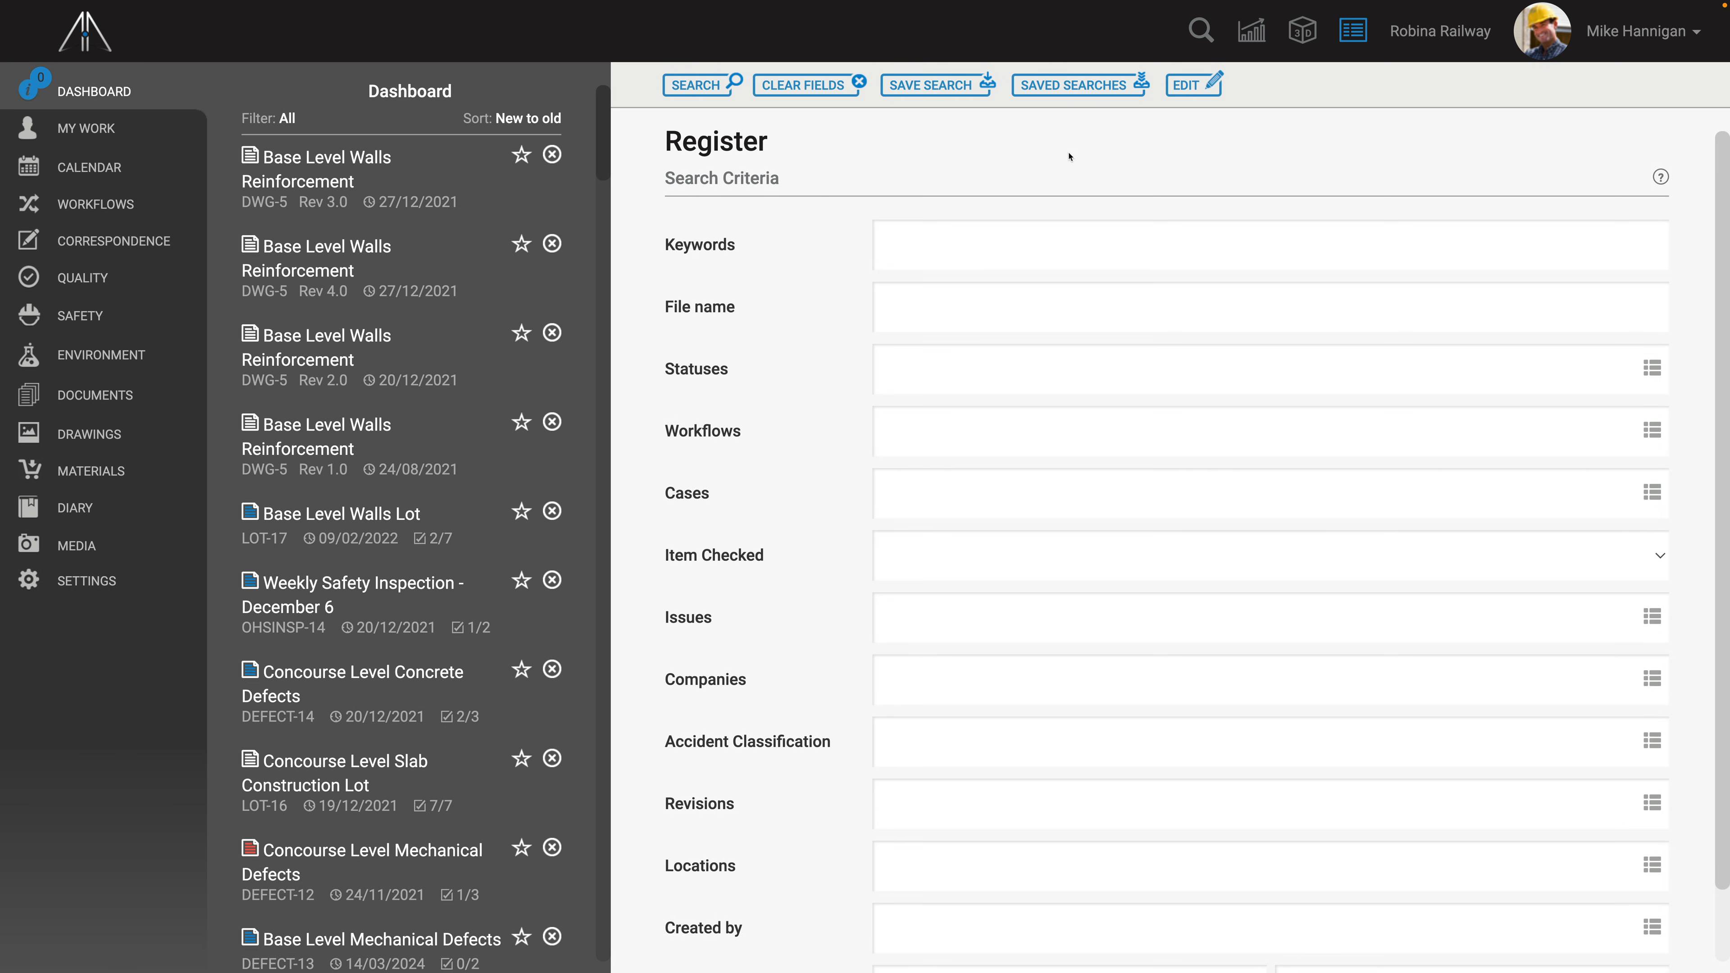
- Add a Severity of Accident field to the register search criteria, move it below Issues, and save
click(1192, 85)
scroll(951, 481, down, 2)
scroll(951, 481, down, 1)
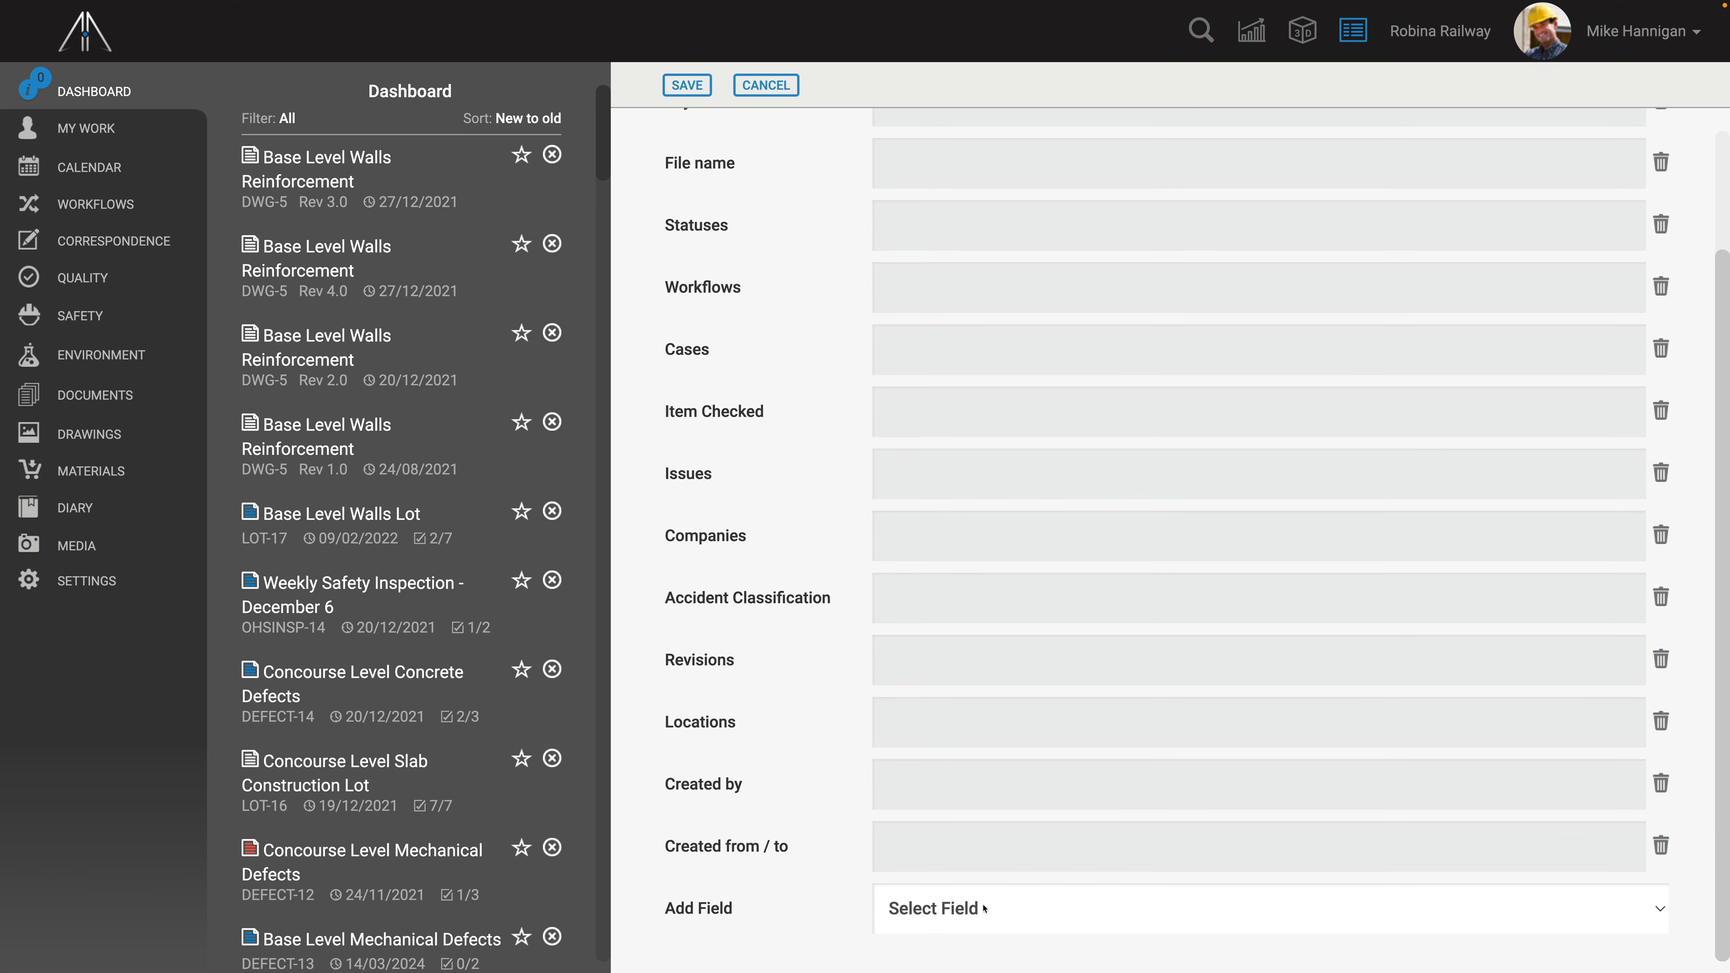
click(986, 906)
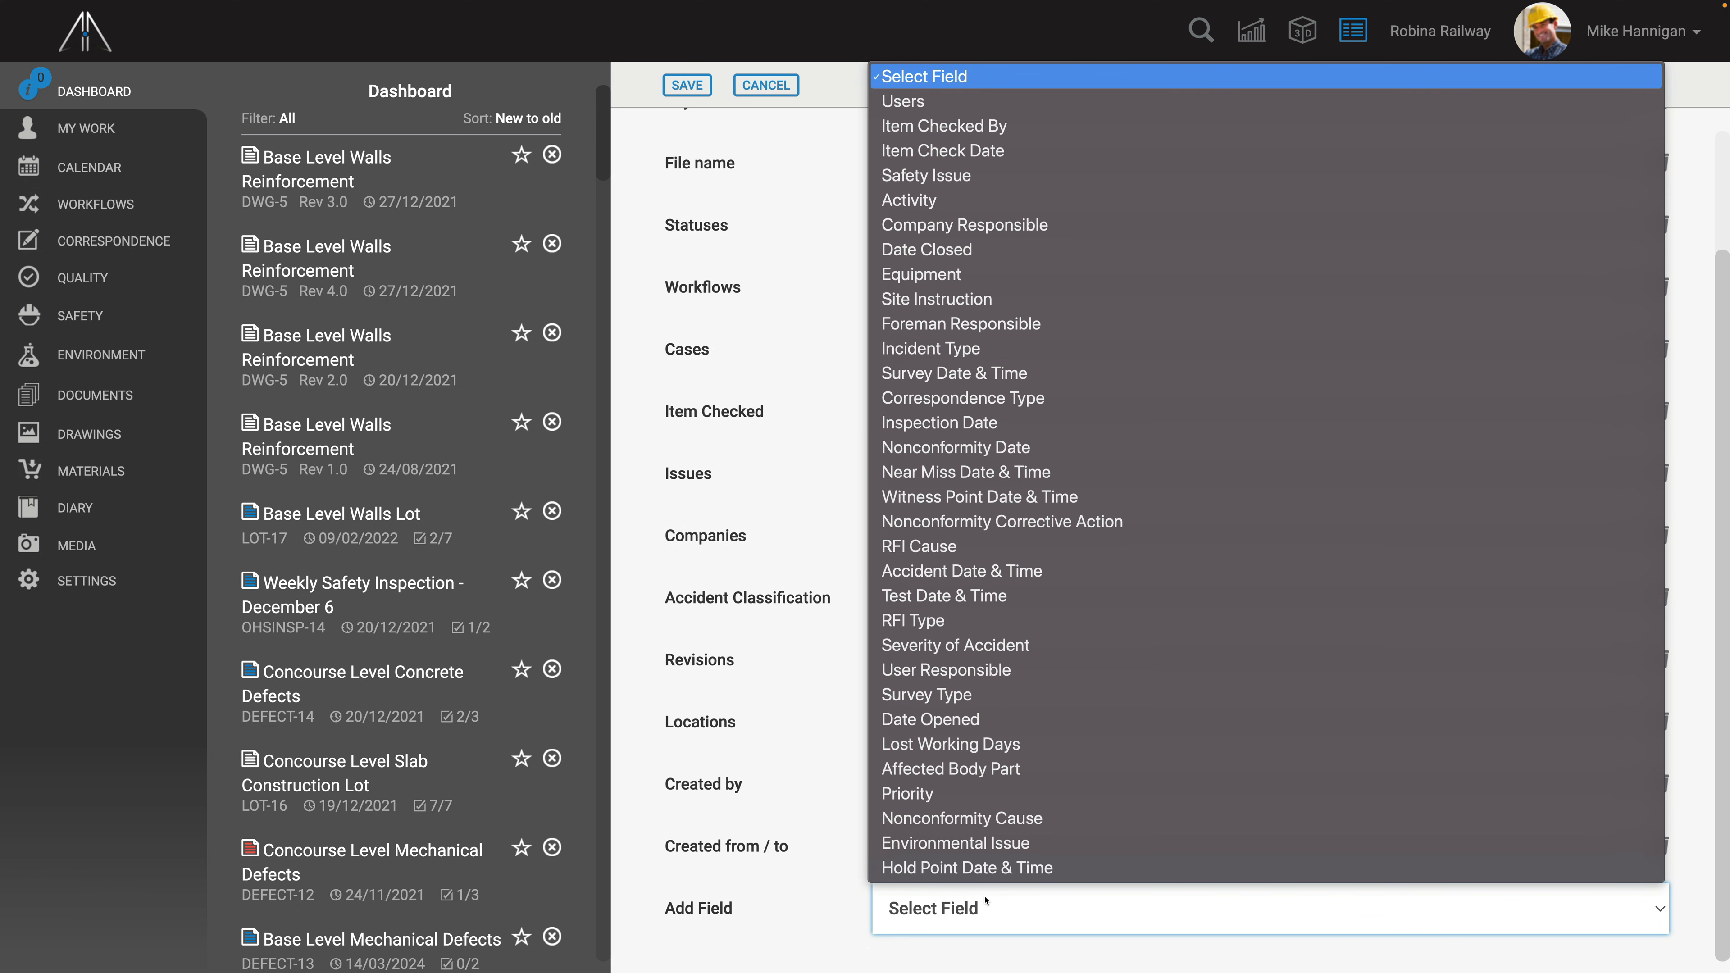
click(993, 647)
drag(708, 910, 719, 518)
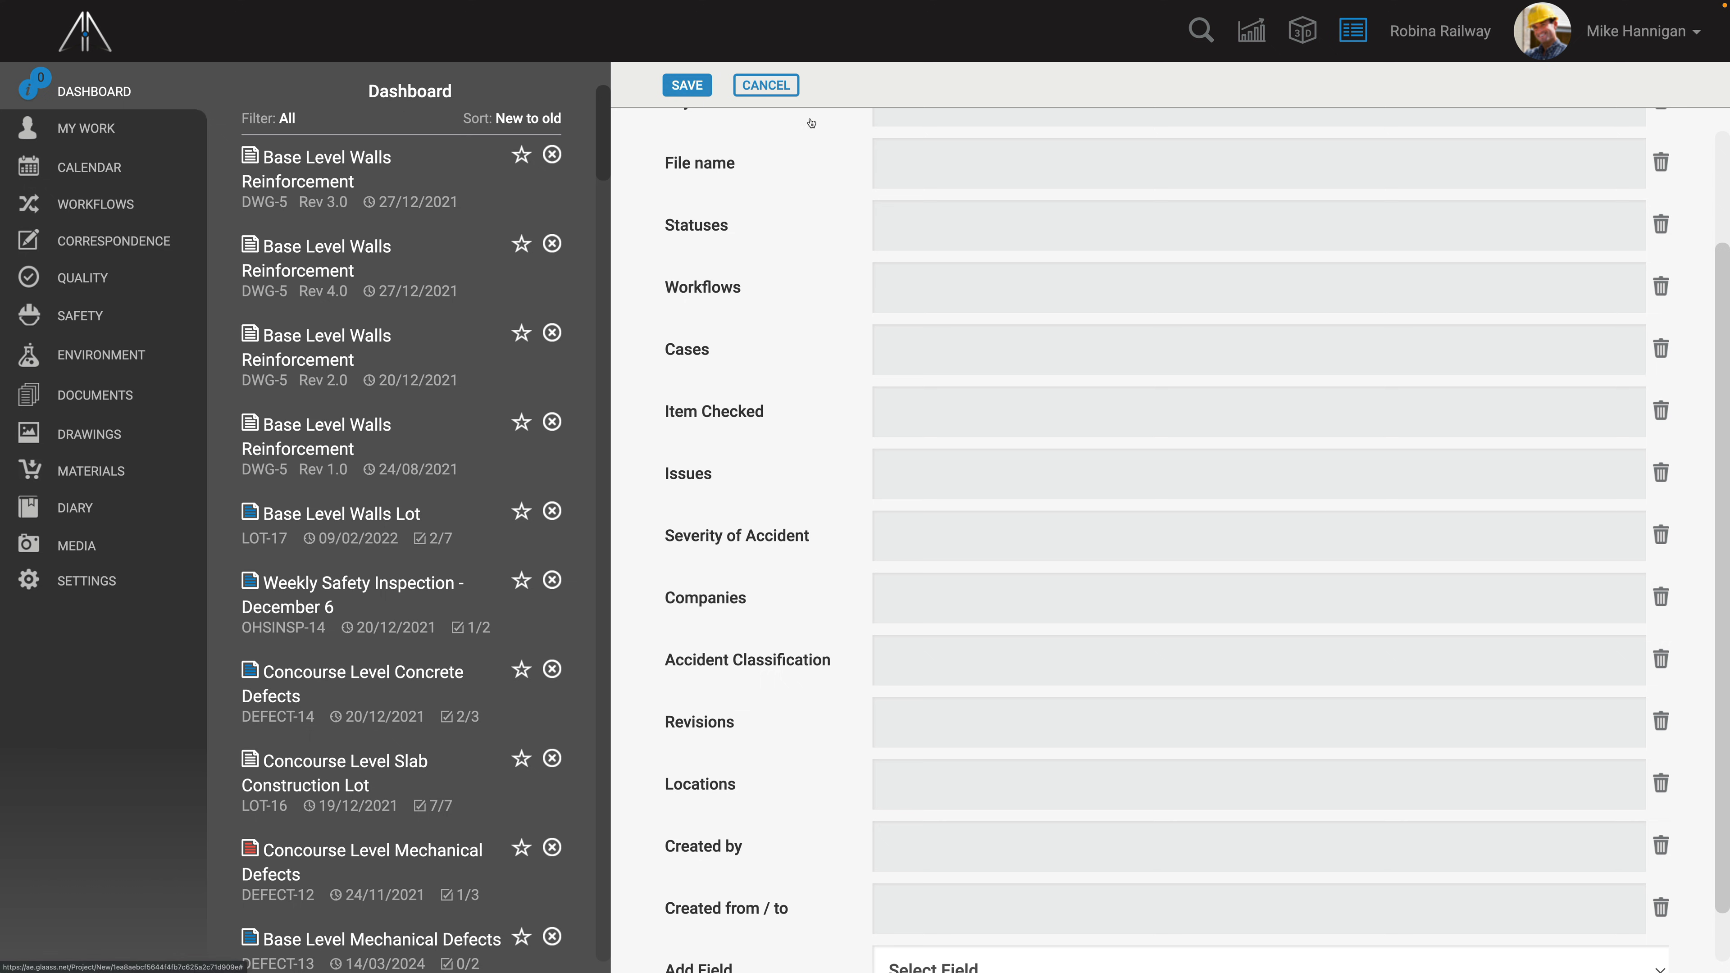
click(686, 84)
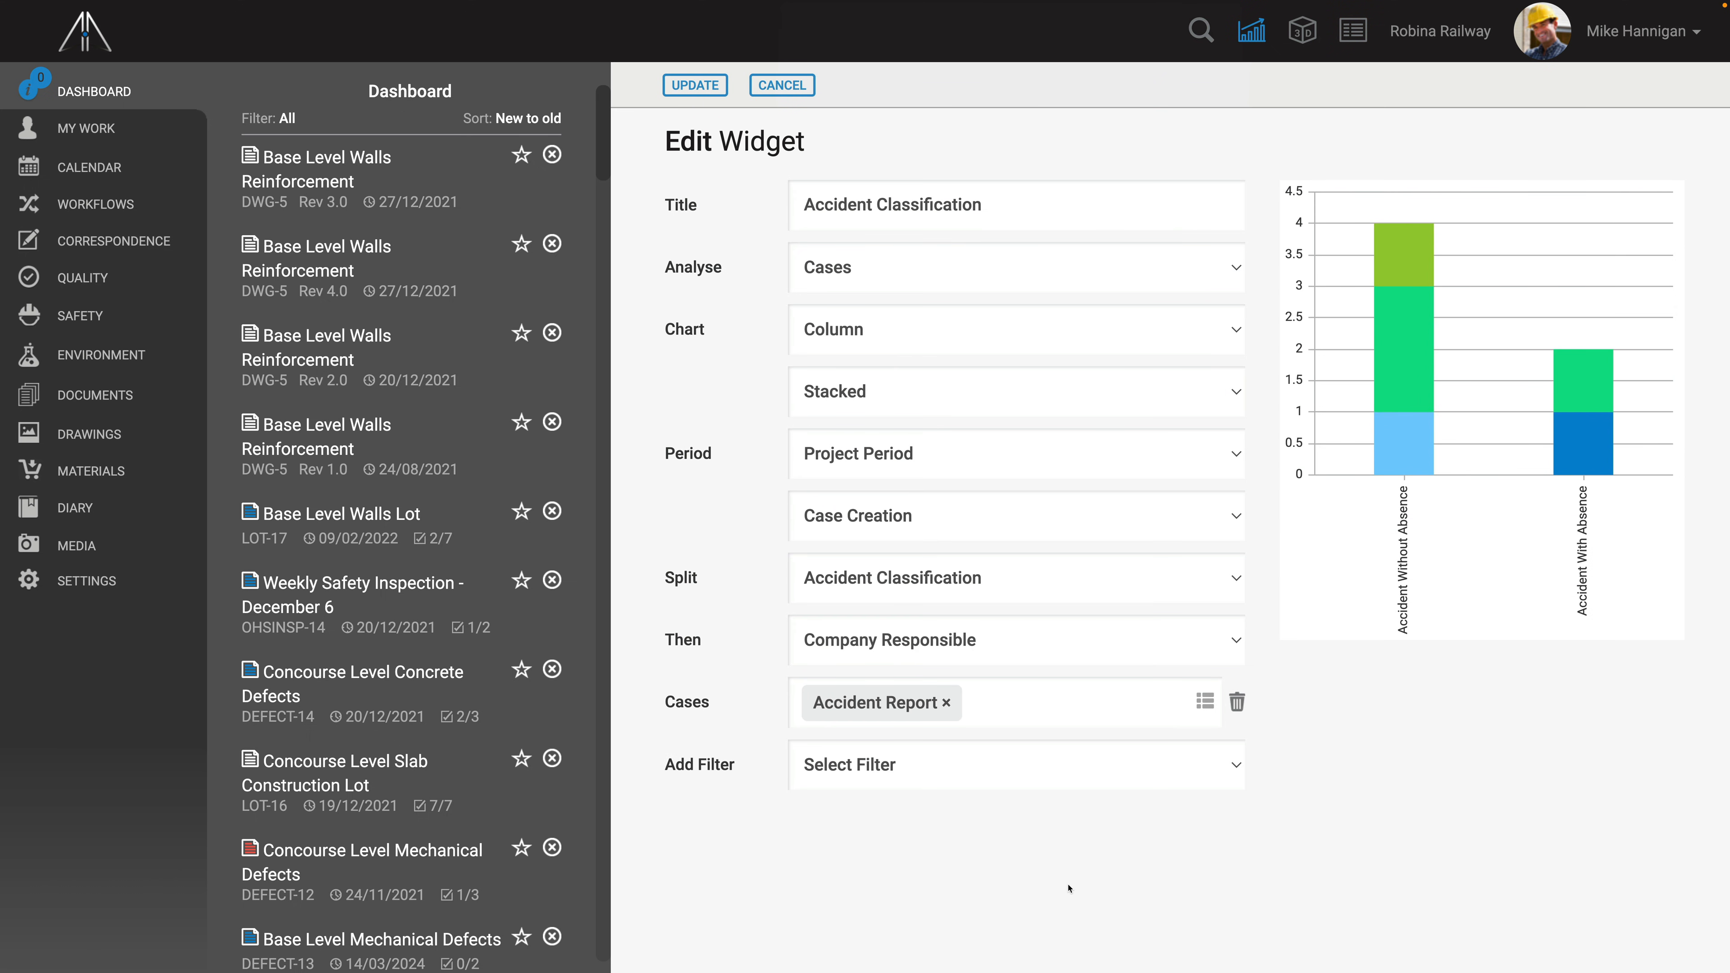
- Set the widget's split to Severity of Accident
click(1038, 586)
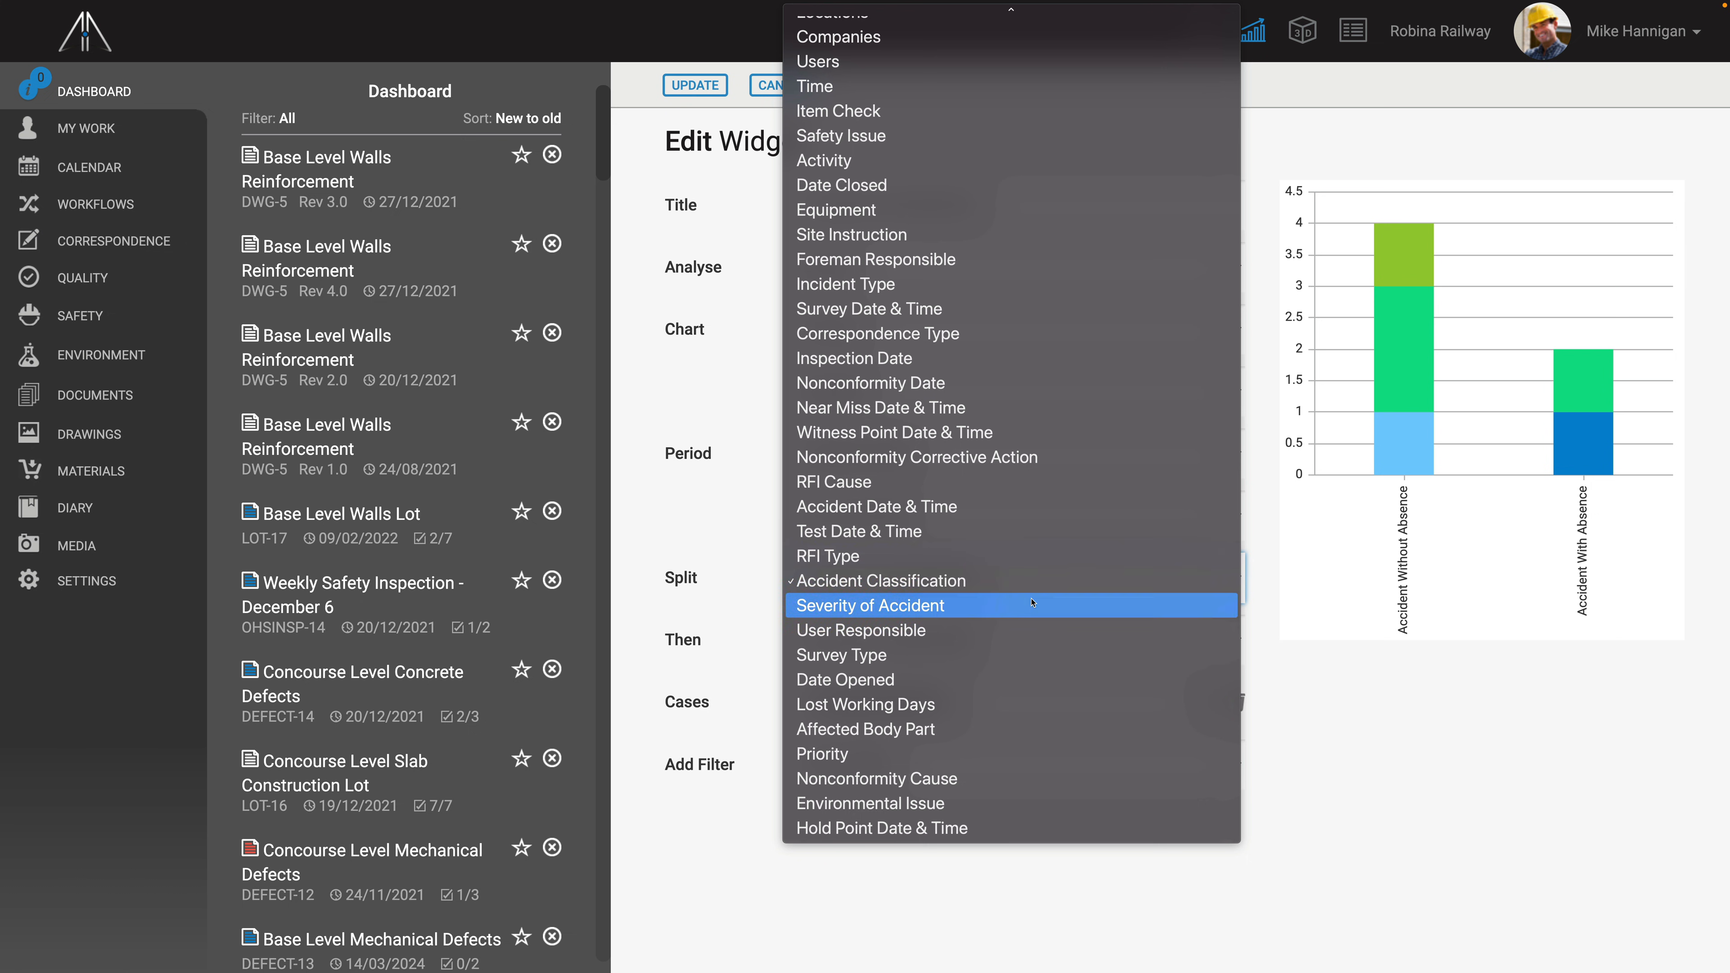
click(1032, 602)
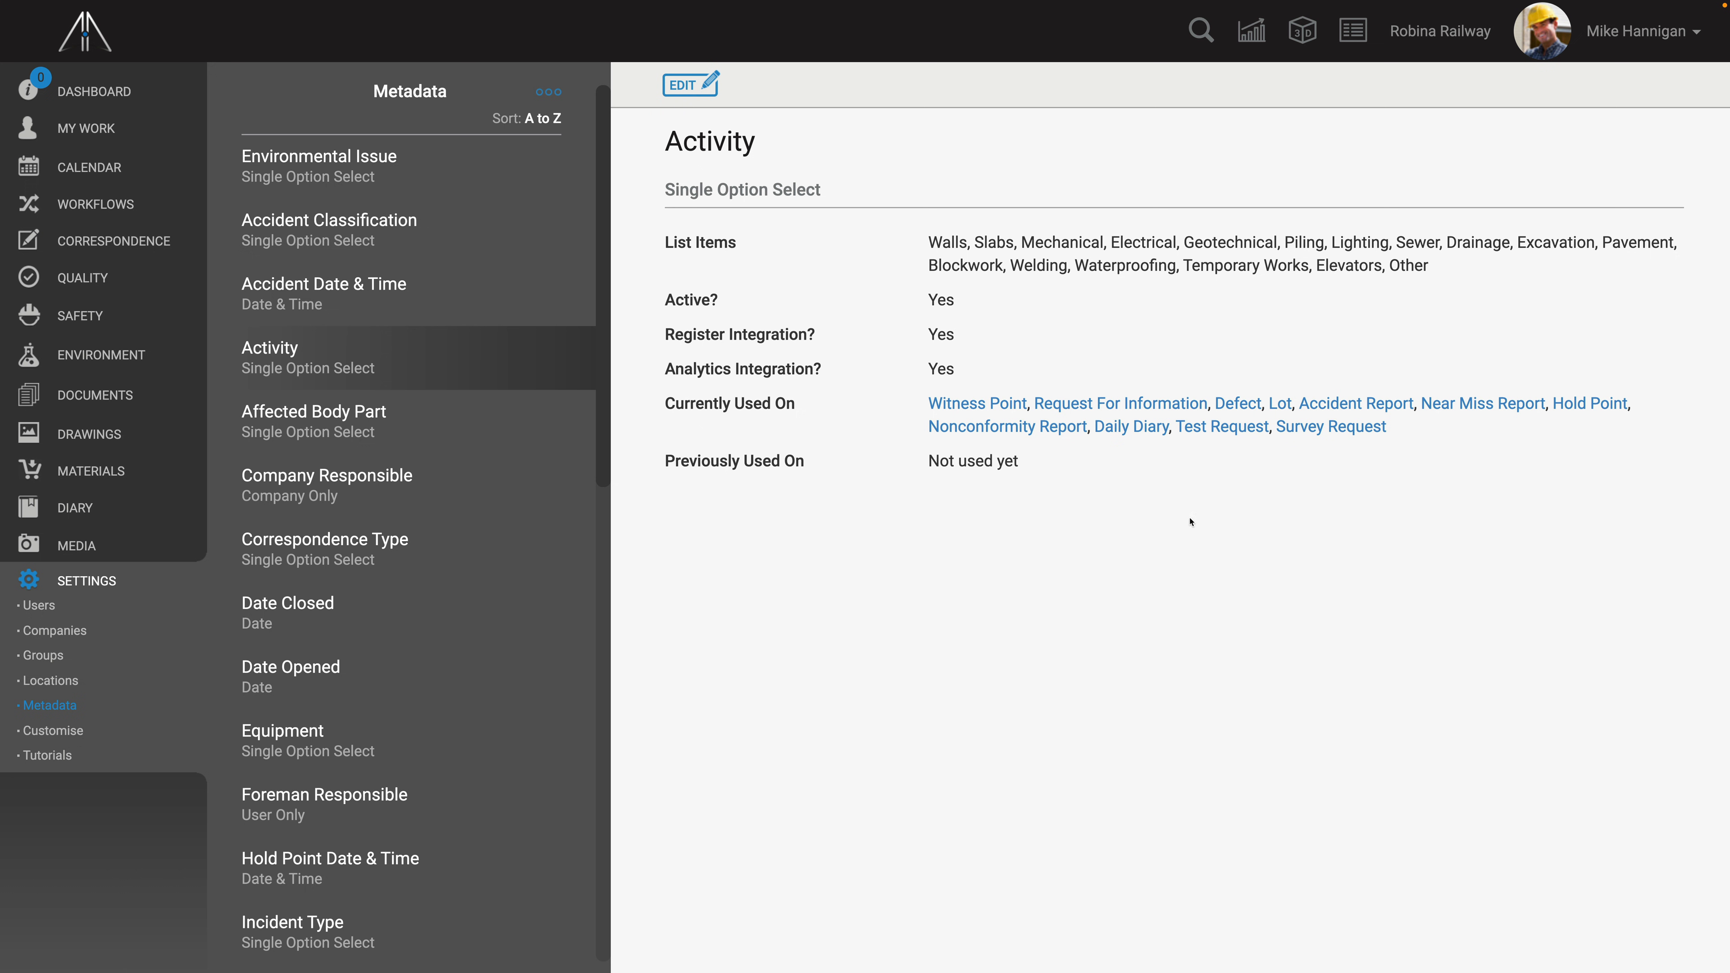
- Examine the Witness Point and Request For Information customisations that use the Activity metadata field
click(987, 405)
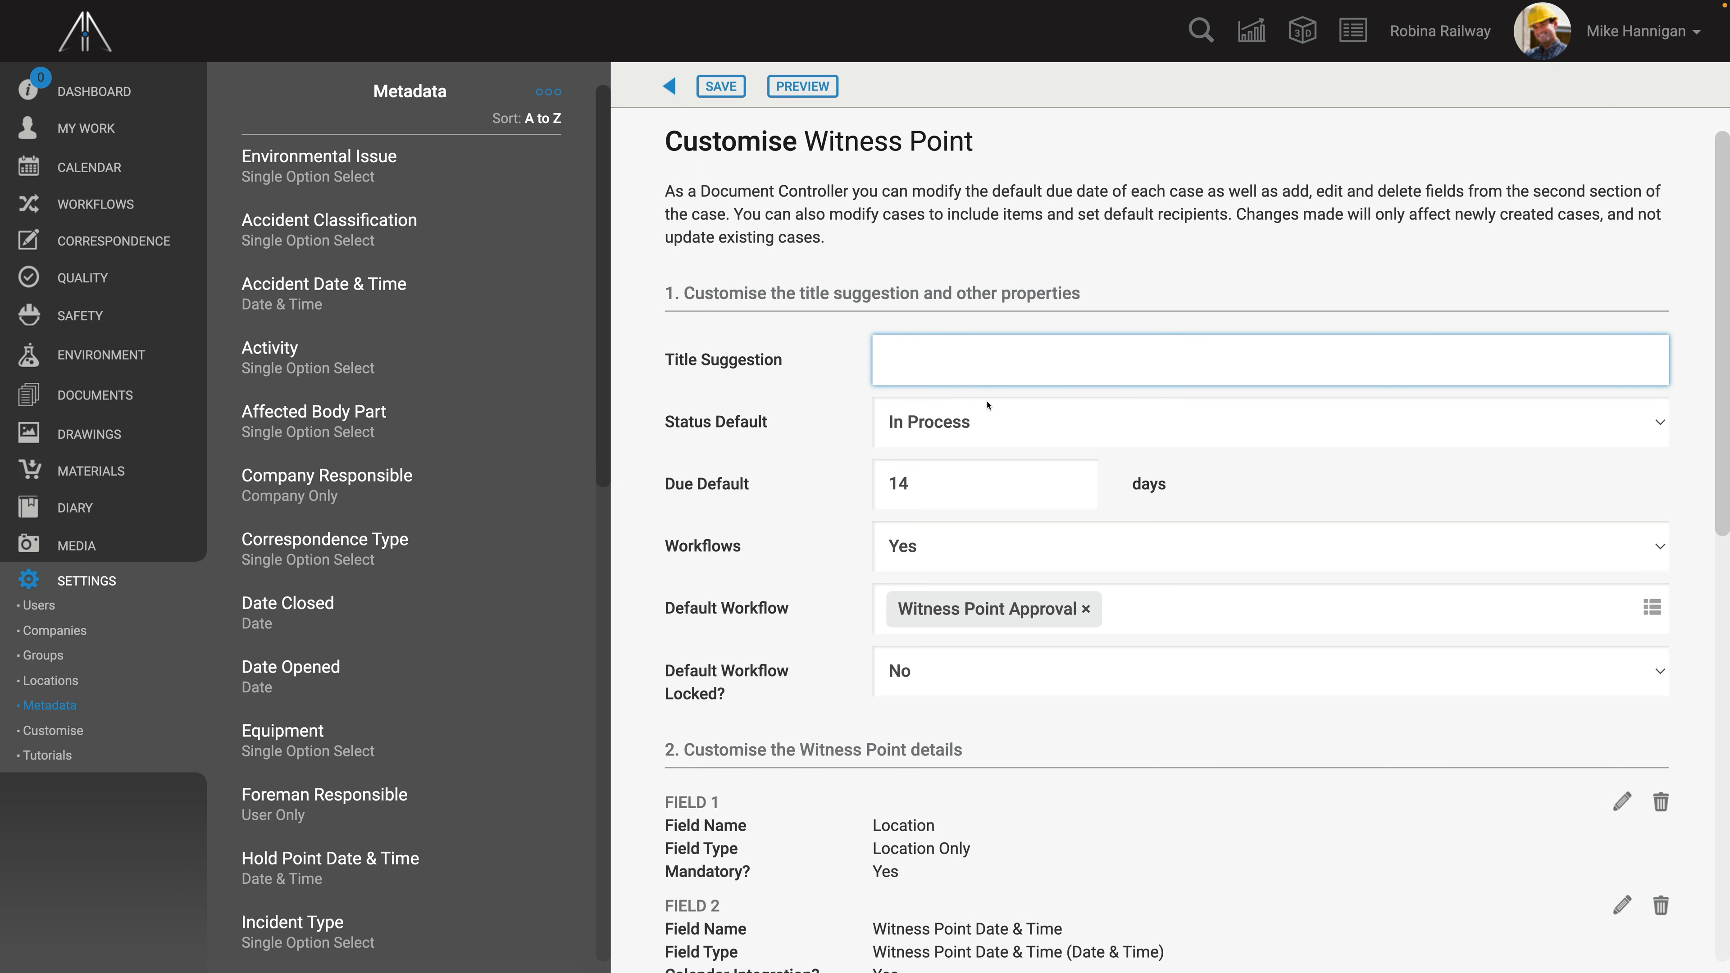
scroll(706, 197, down, 3)
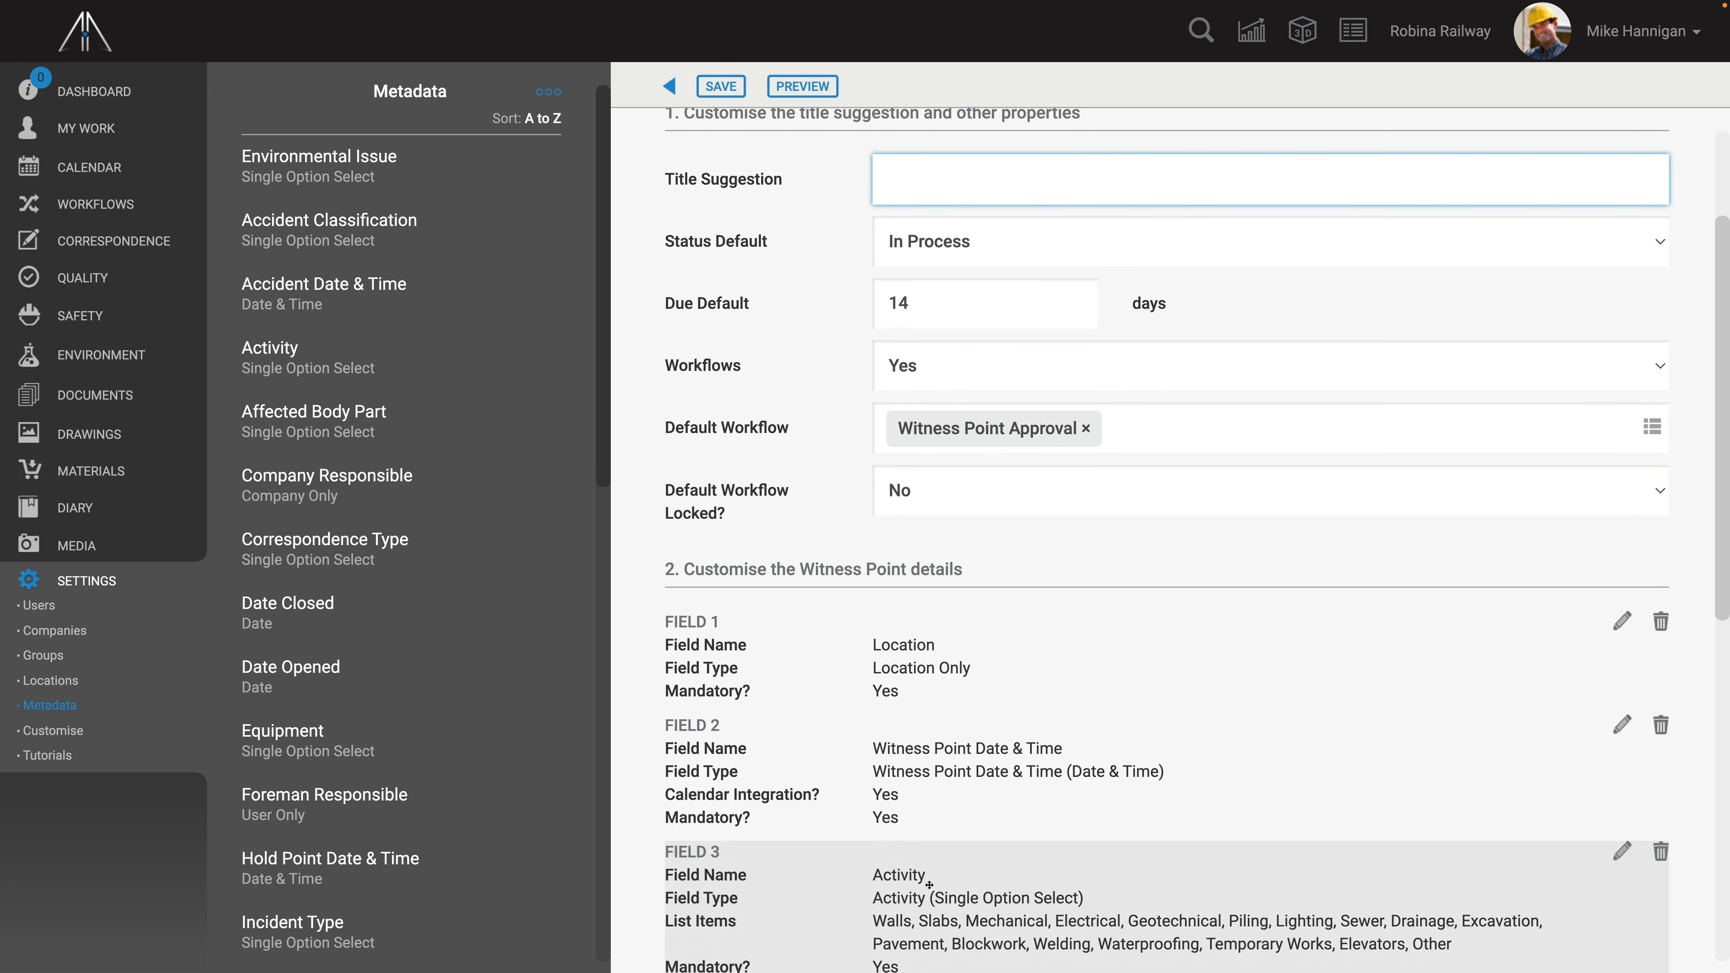
click(669, 86)
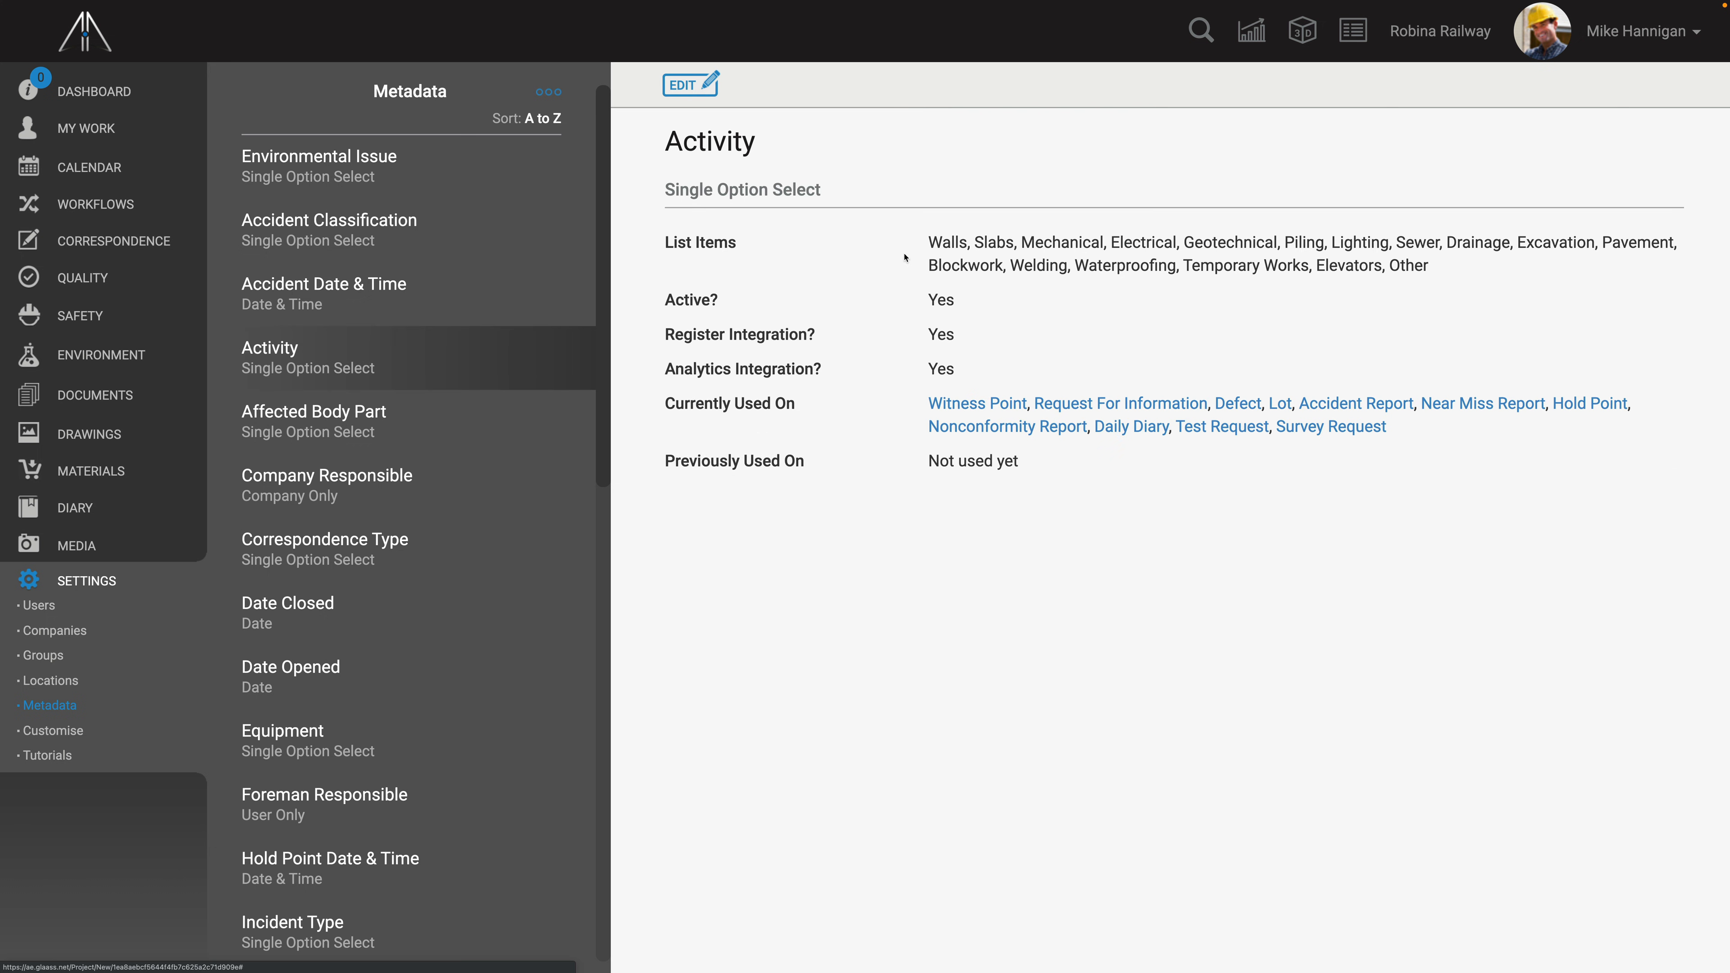
click(1110, 405)
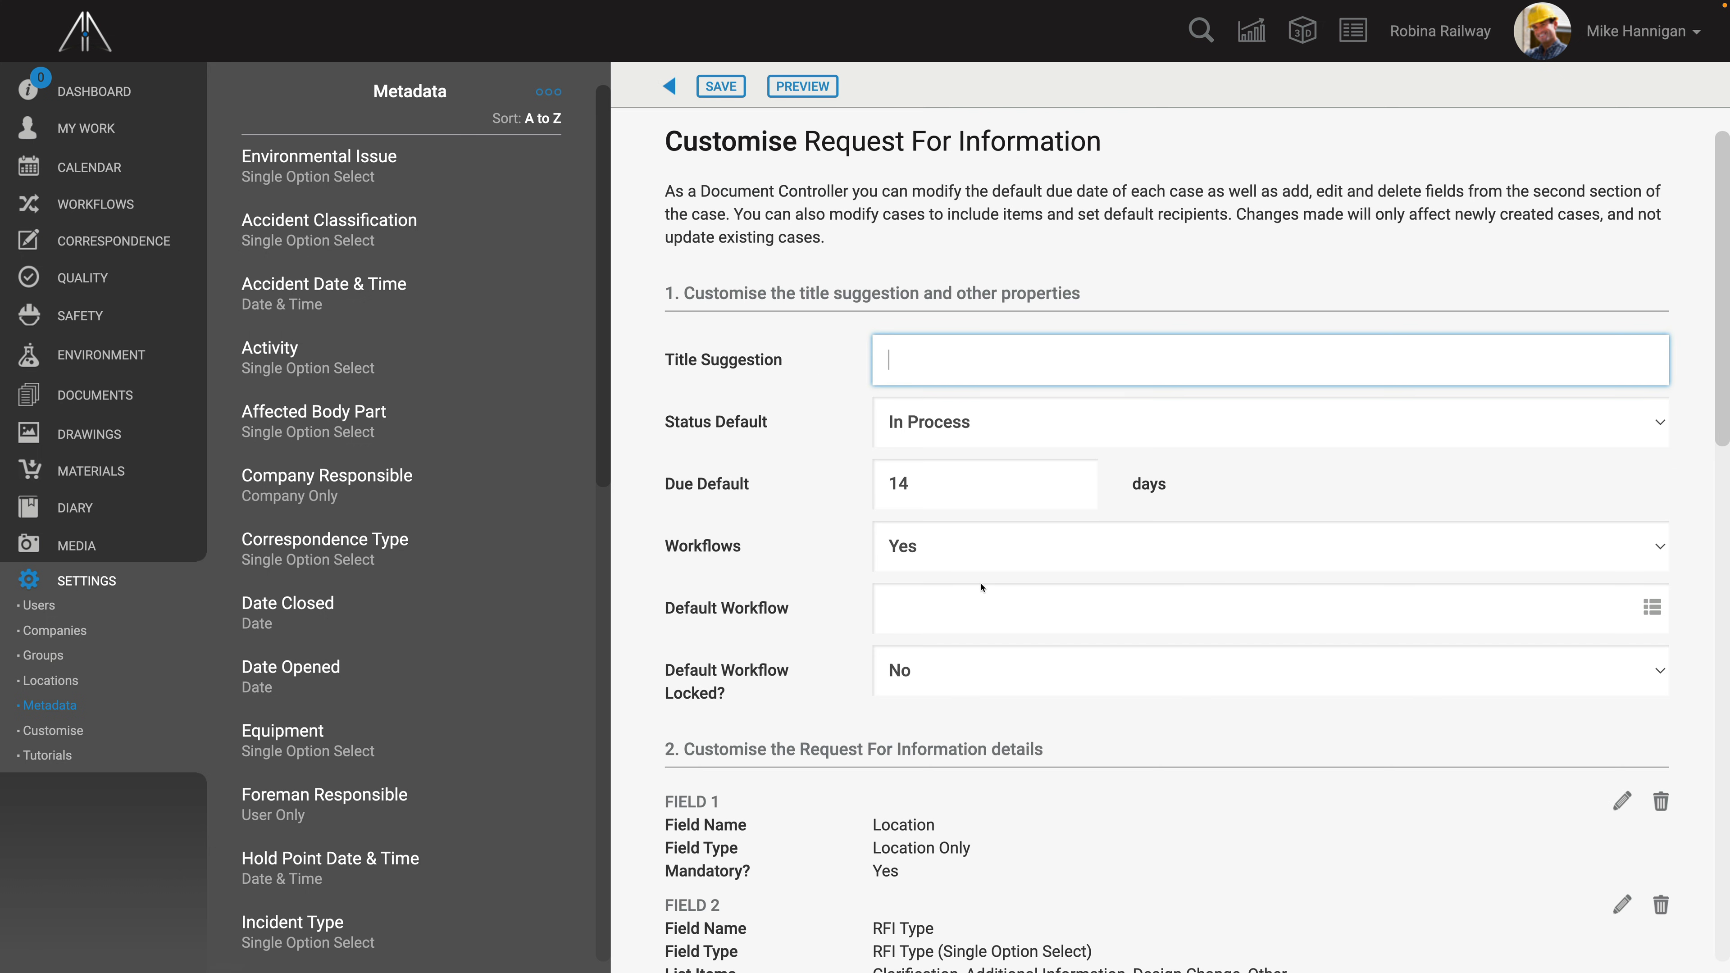
scroll(978, 586, down, 5)
scroll(981, 597, down, 1)
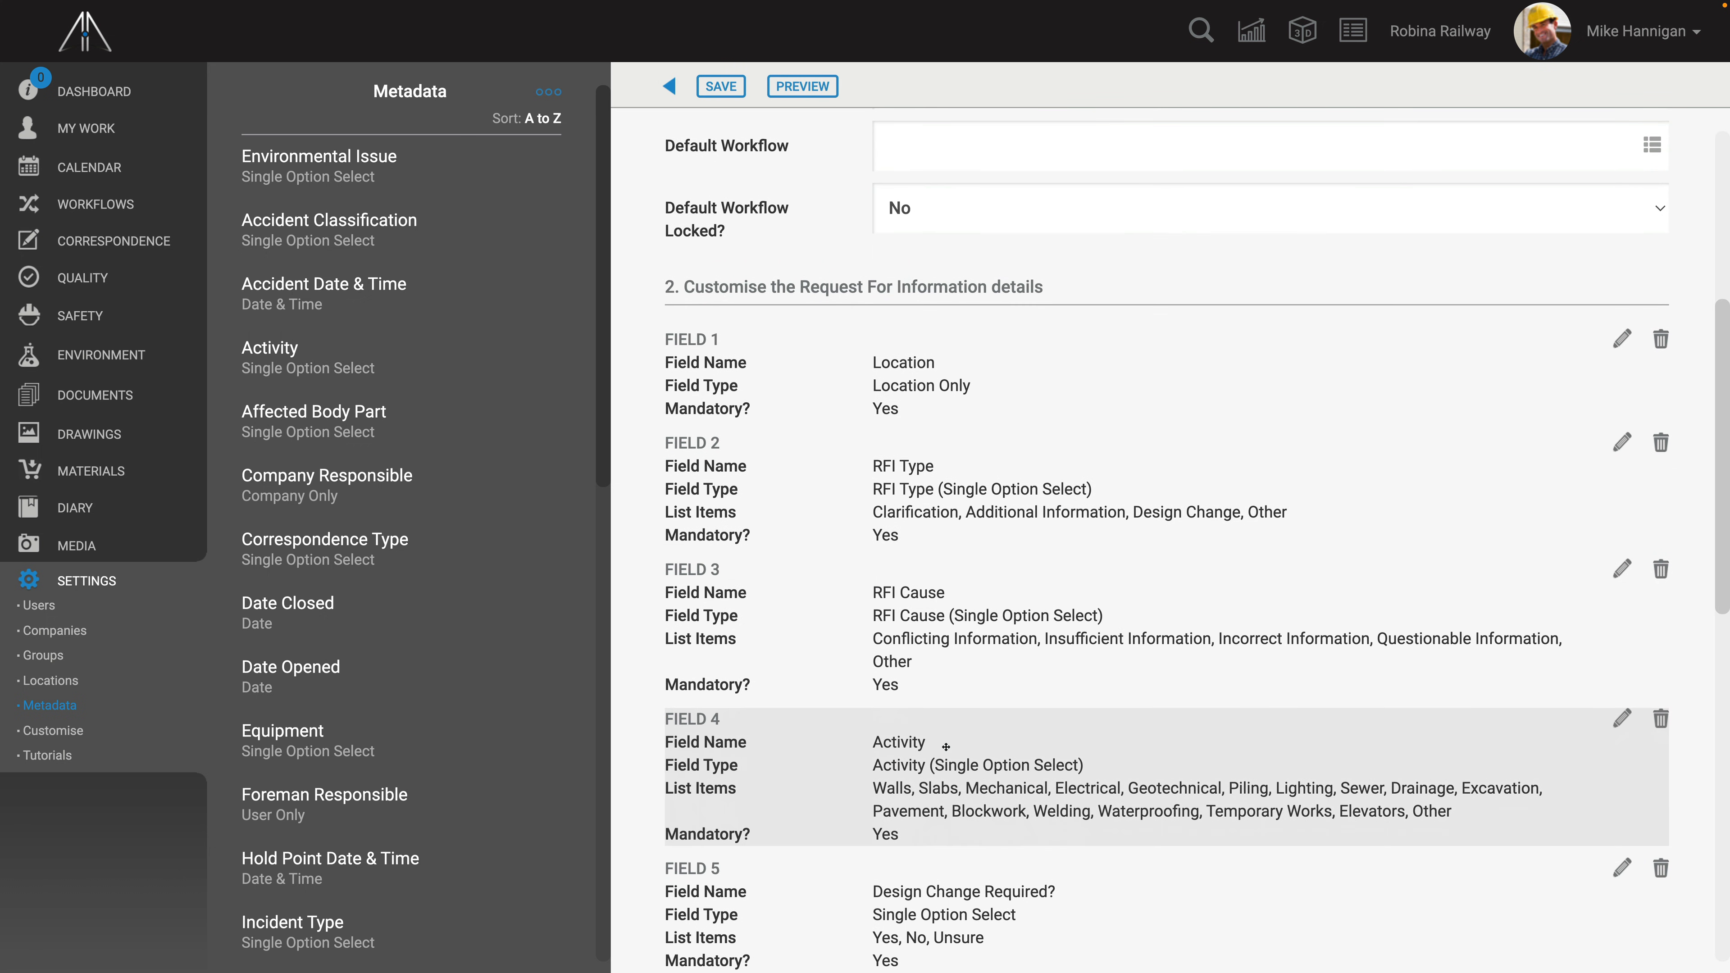
click(666, 82)
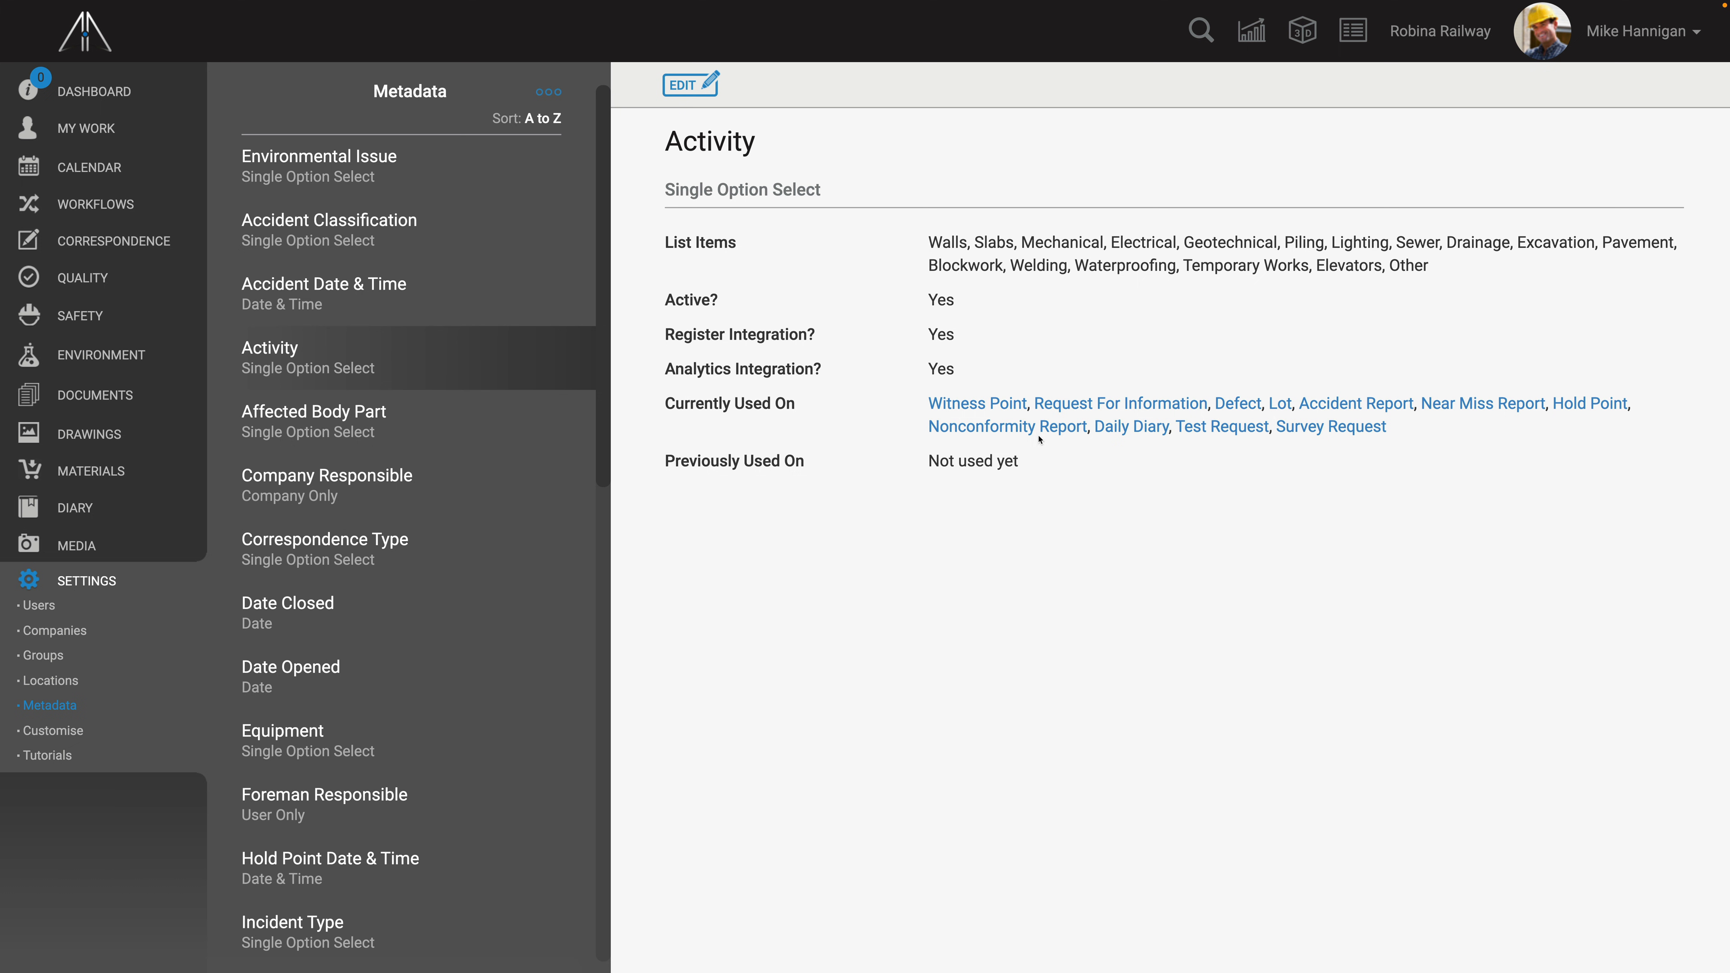
- Add a Grinding list item to the Activity metadata field, move it before Other, and save
click(689, 85)
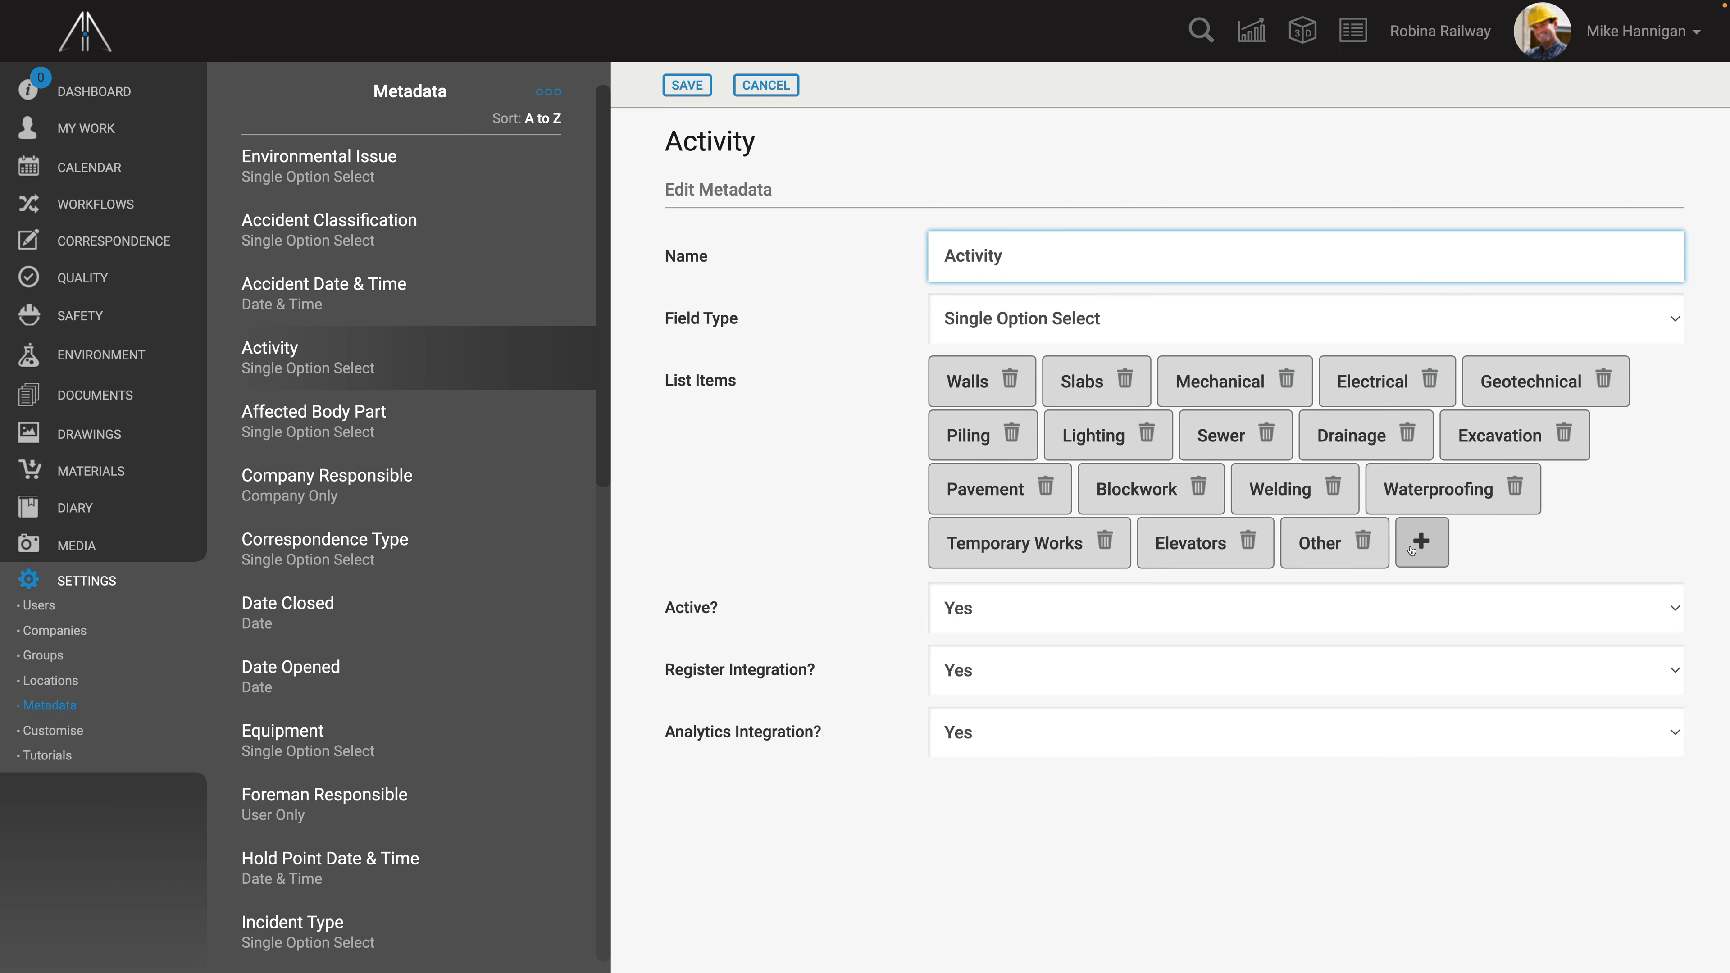
click(1412, 549)
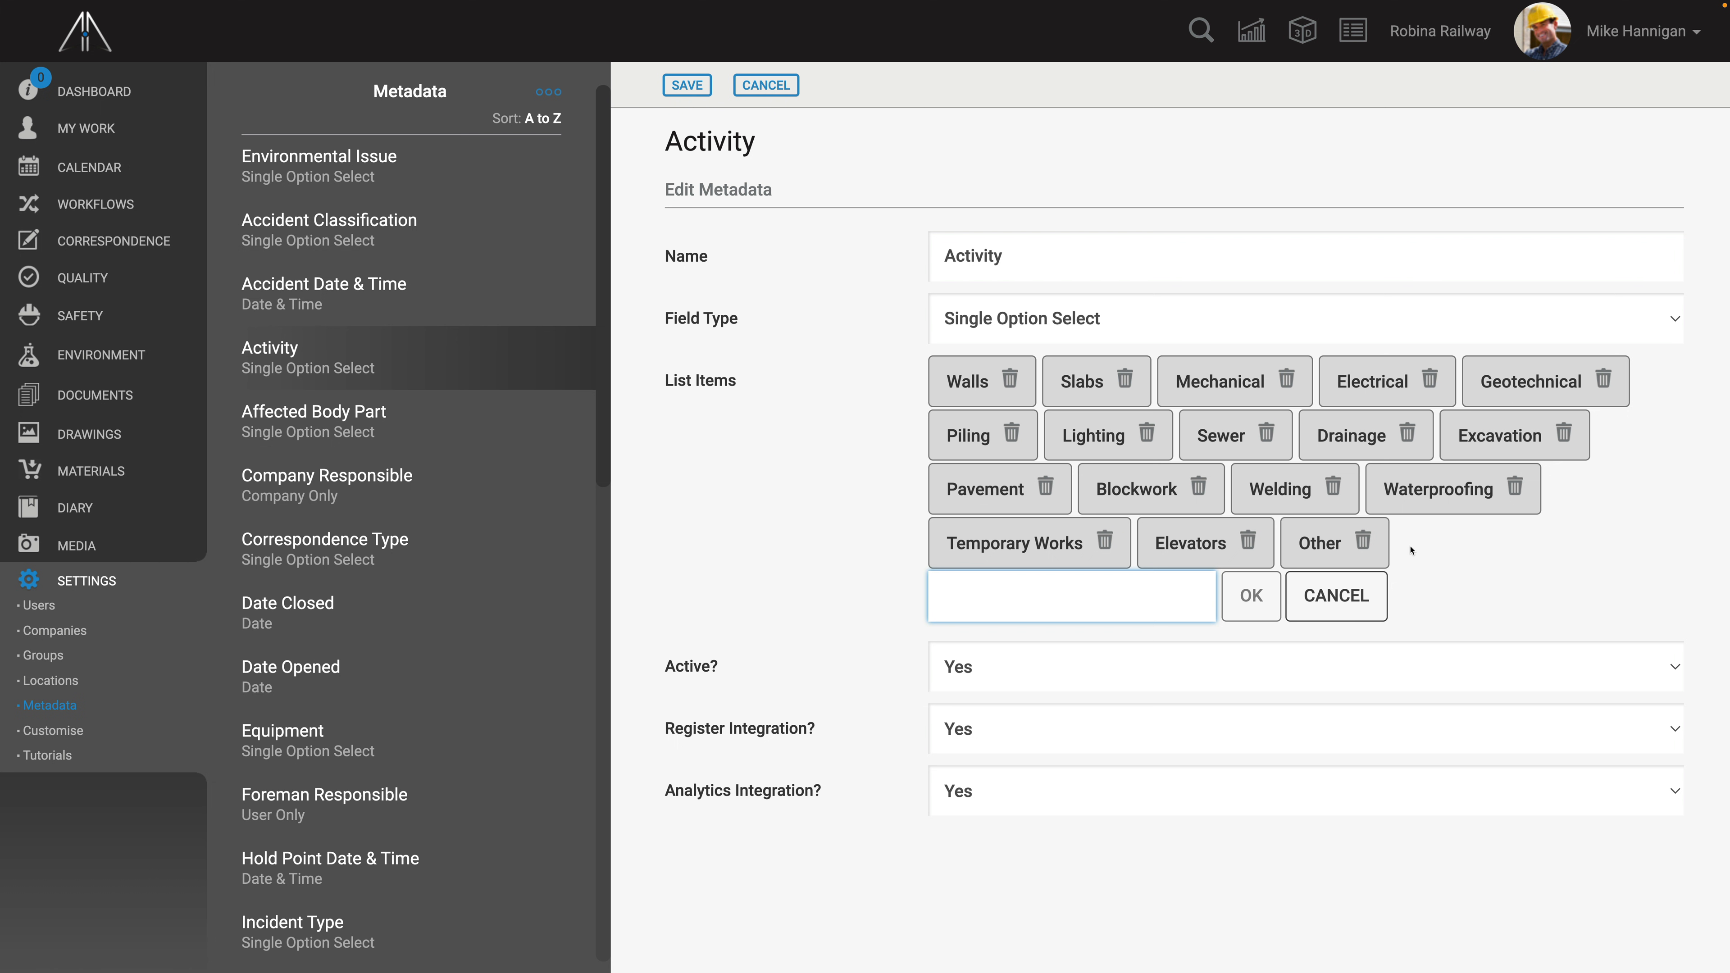
text(Grinding)
click(1251, 596)
drag(1407, 555, 1316, 545)
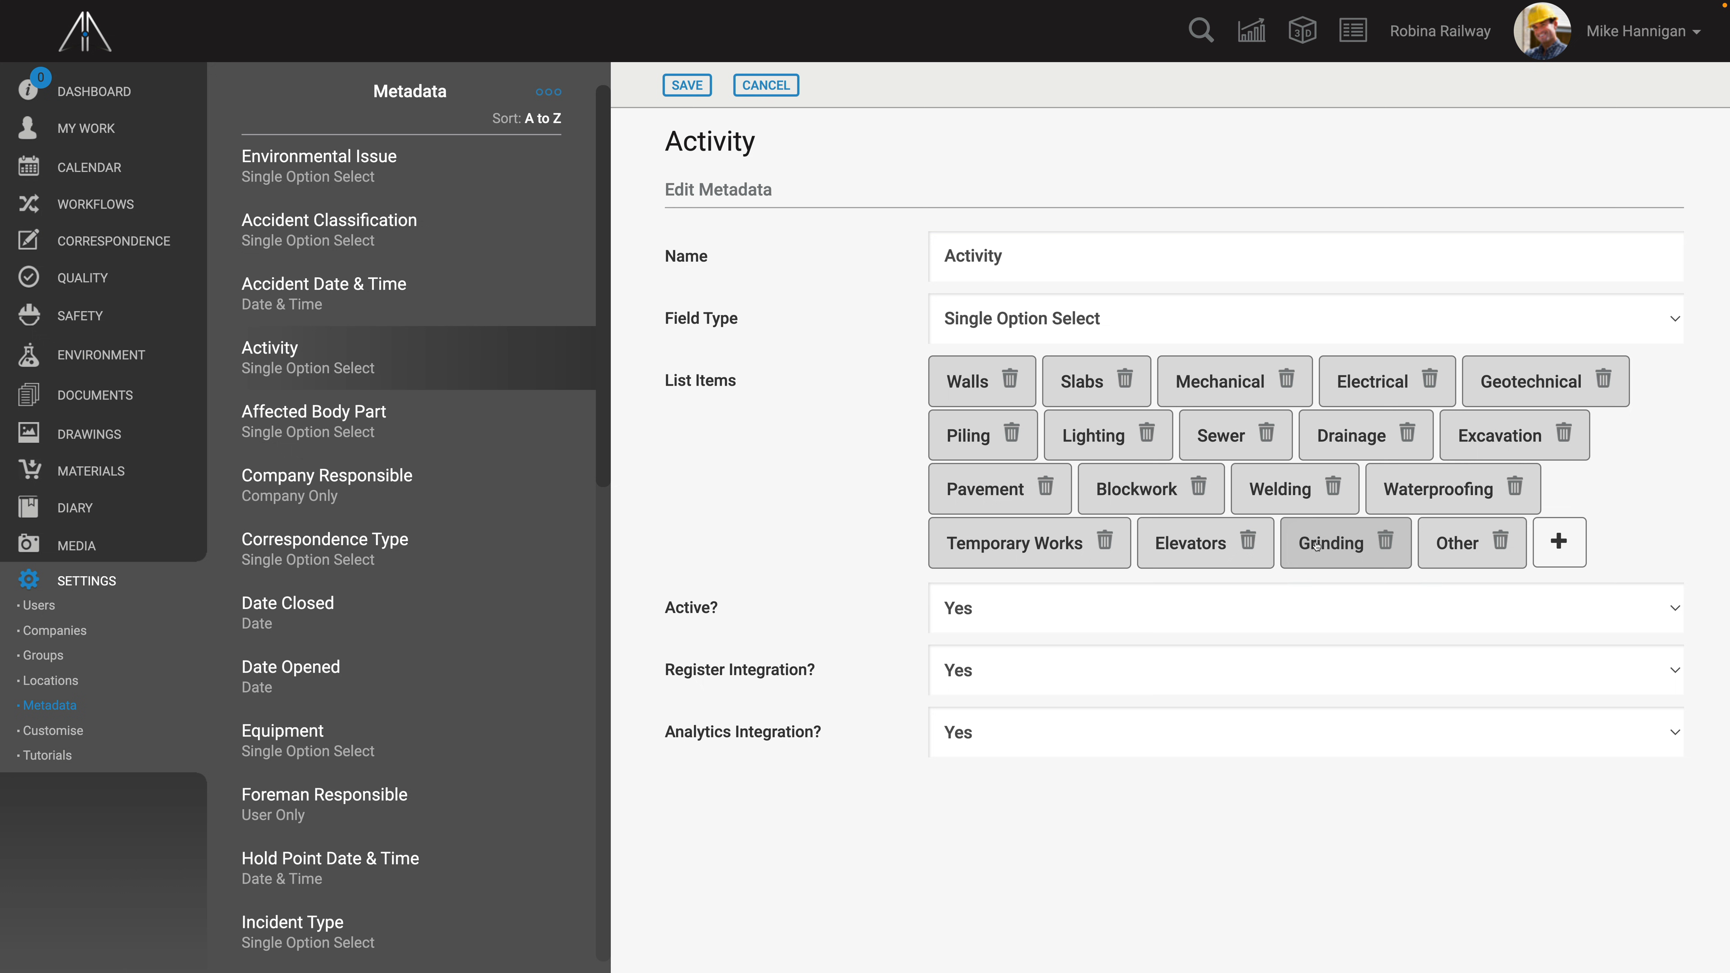
click(687, 84)
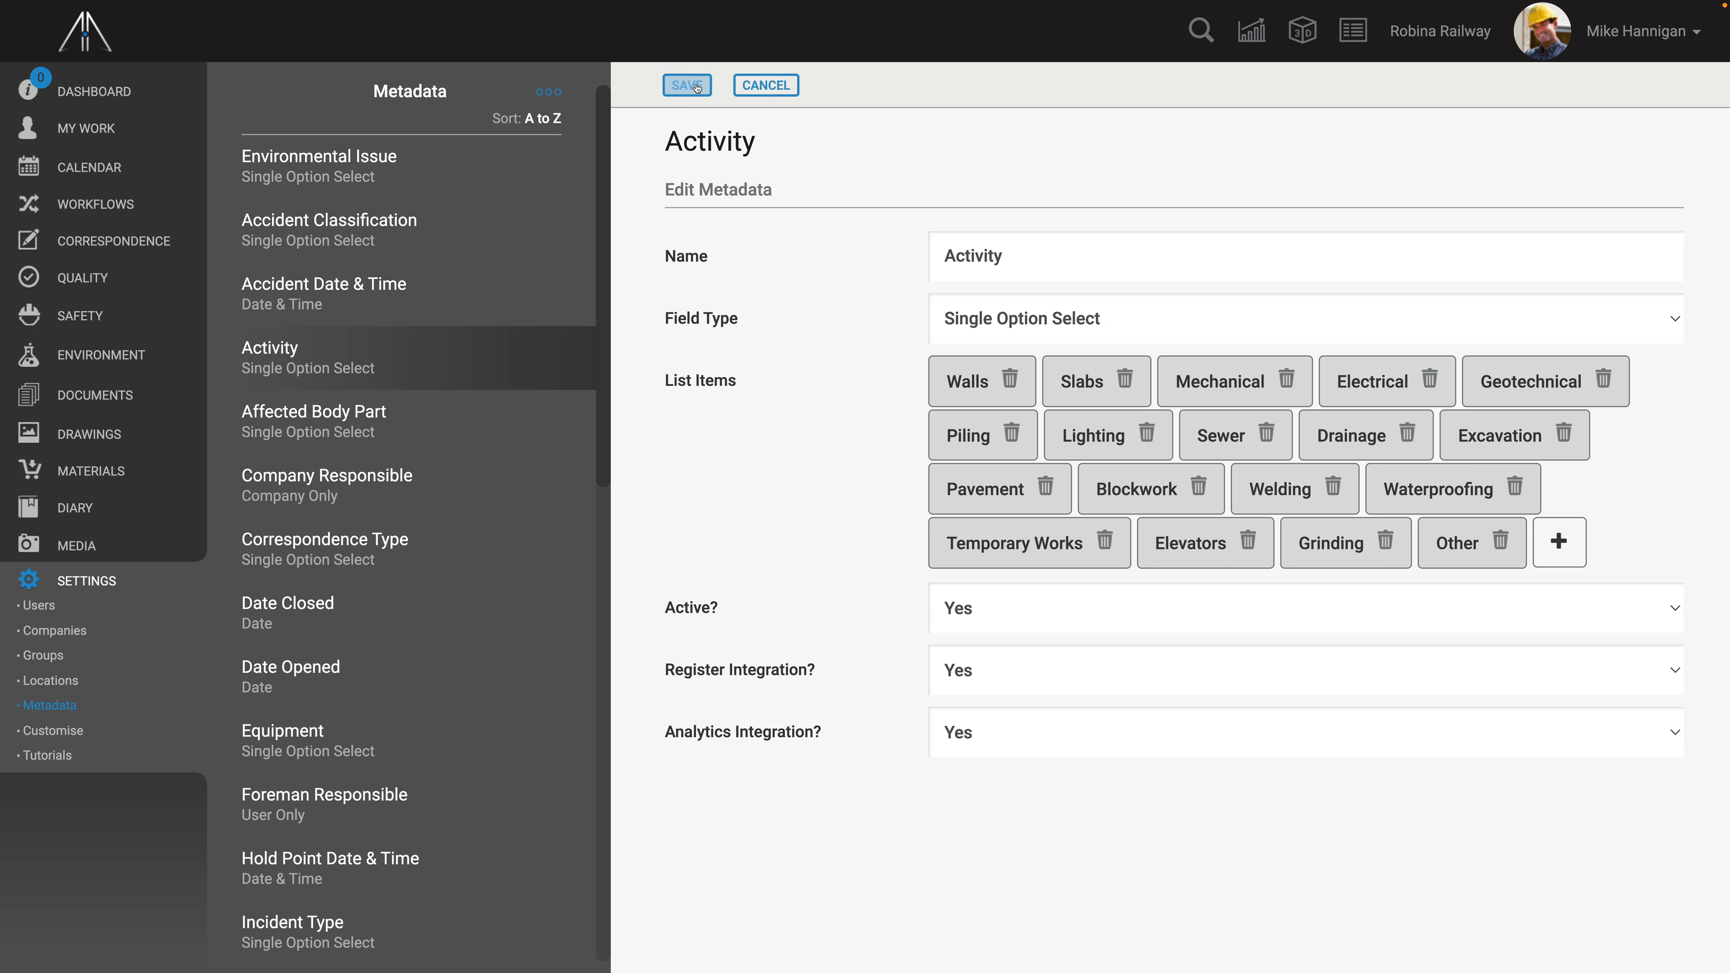